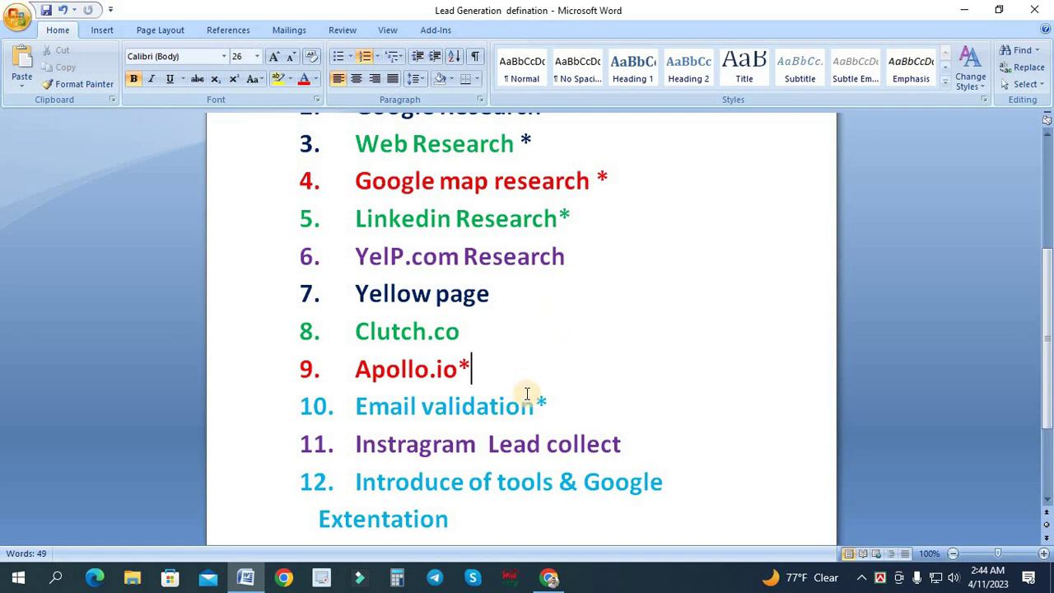
# Switch to the browser with yellowpages.com and sign up for a free YP account using the first listed Google account.
pyautogui.hotkey('alt', 'Tab')
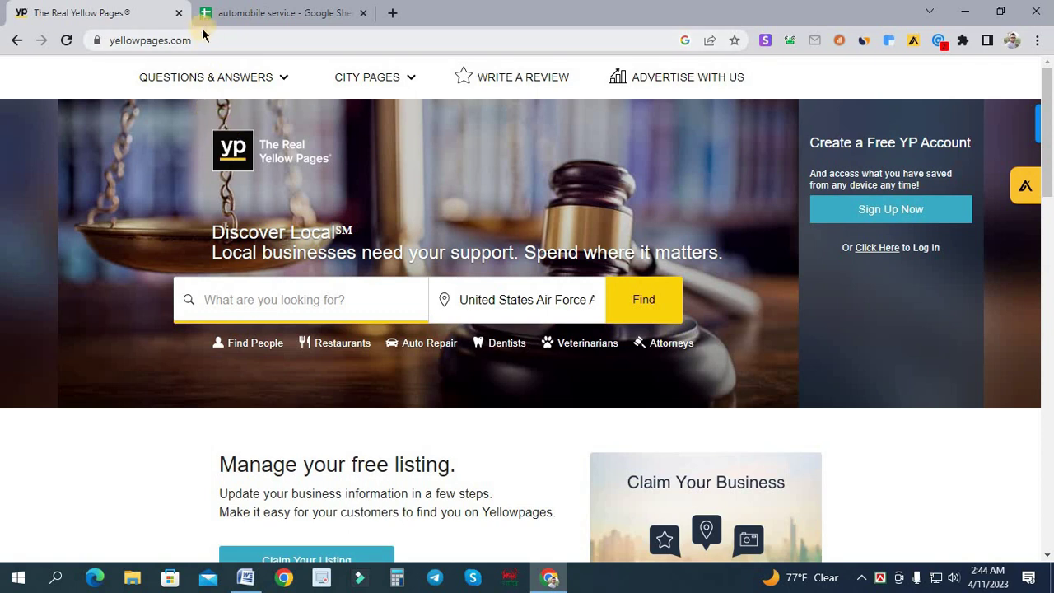
pyautogui.click(132, 46)
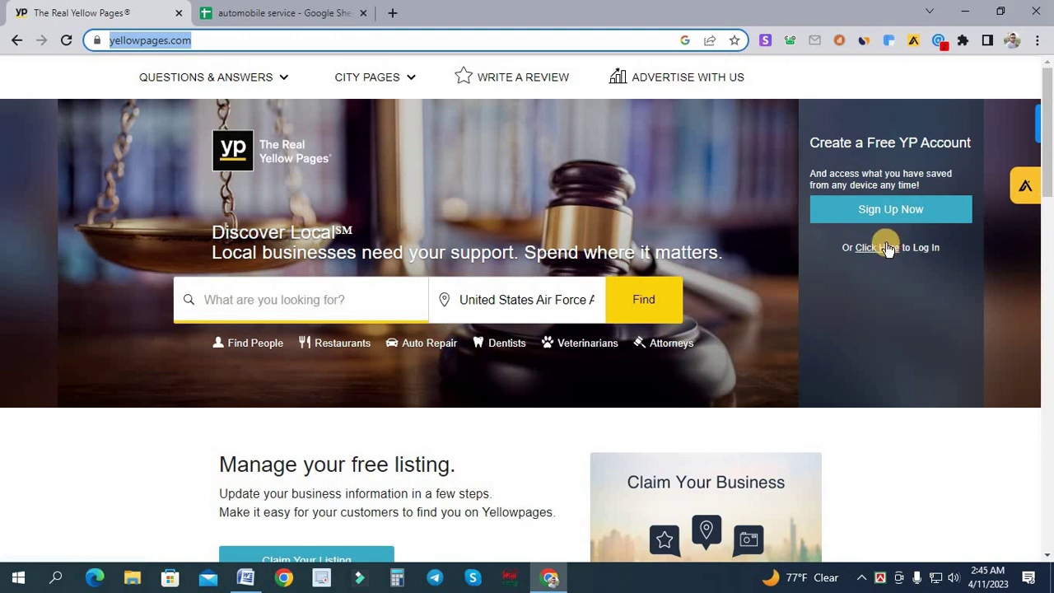
pyautogui.click(905, 206)
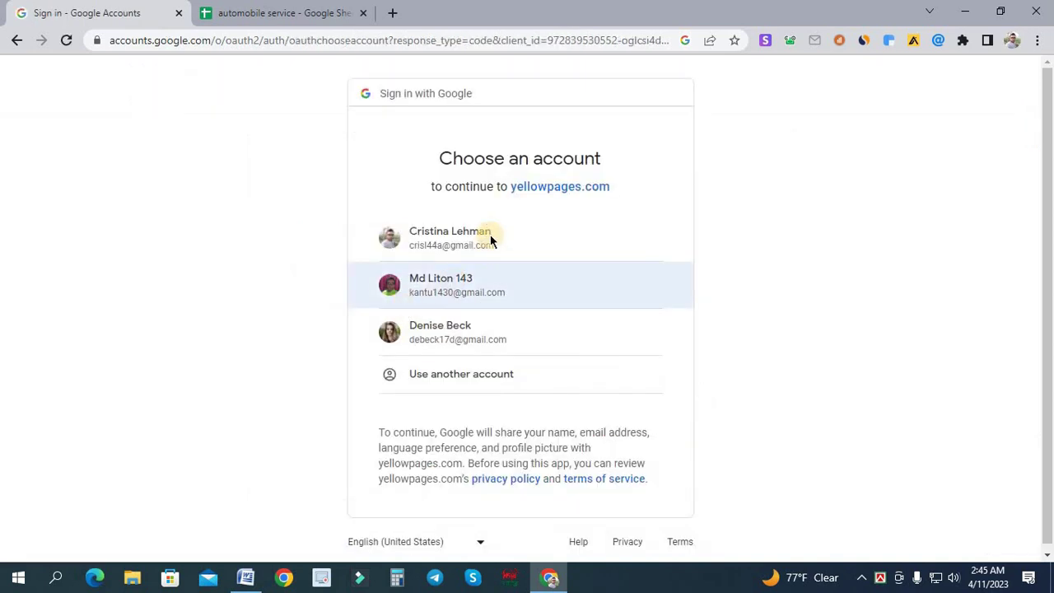
pyautogui.click(490, 239)
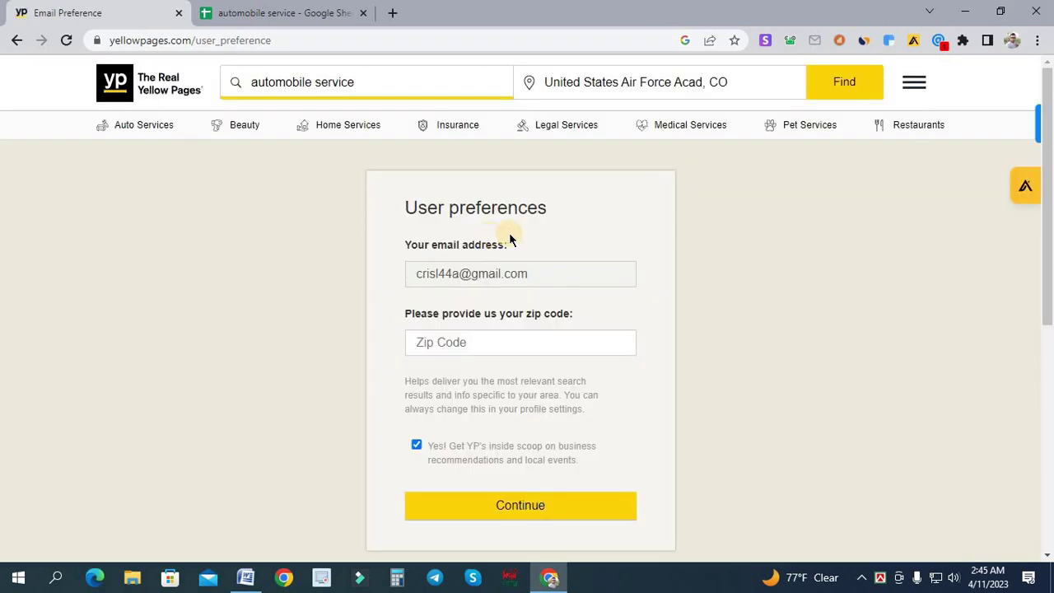
# Fill in the zip code in the user preferences with the saved suggestion and continue.
pyautogui.click(460, 343)
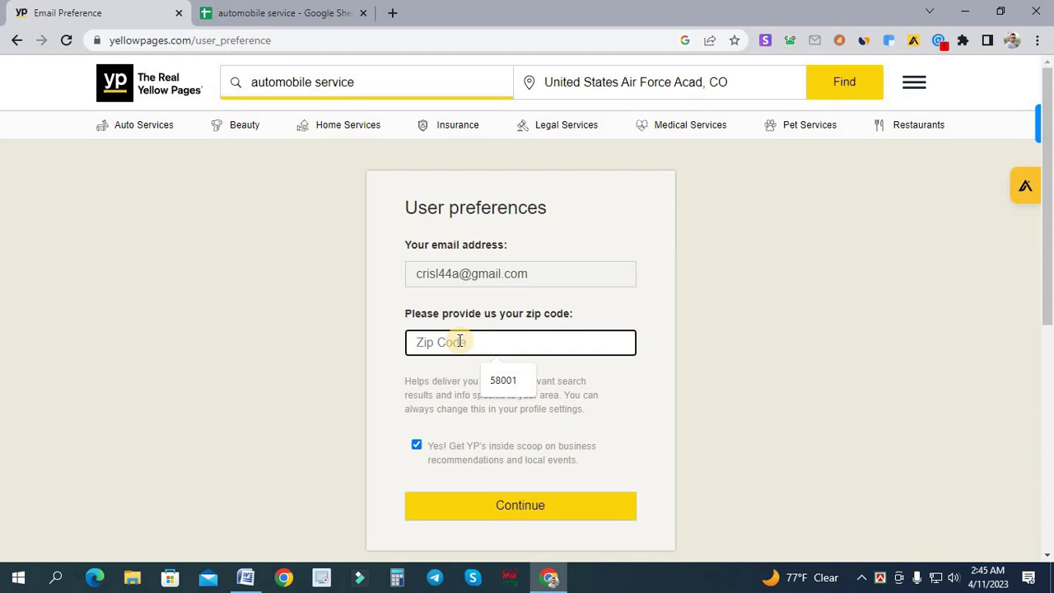
pyautogui.click(492, 381)
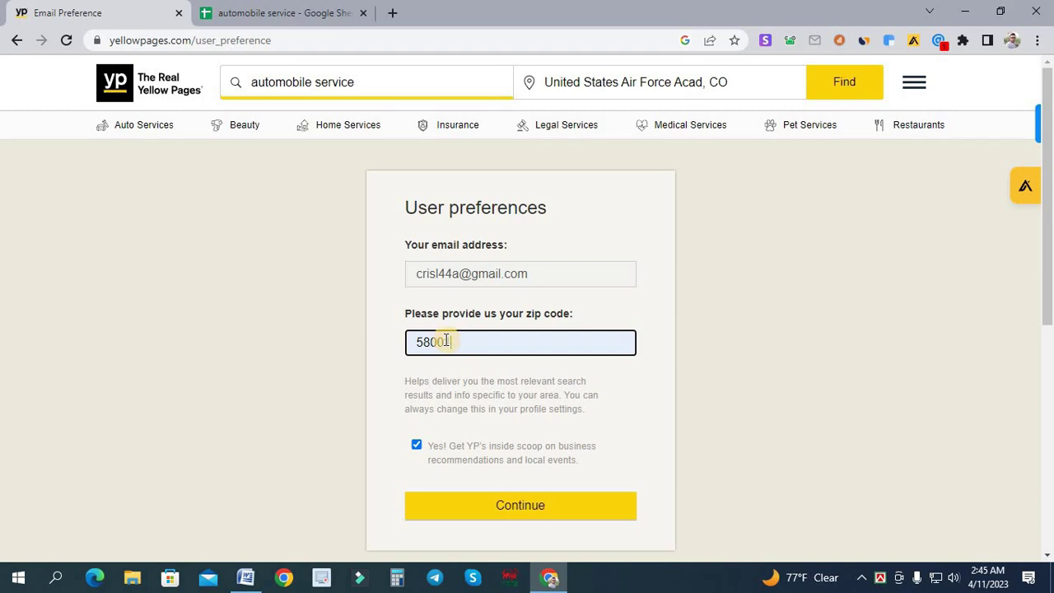
pyautogui.click(536, 505)
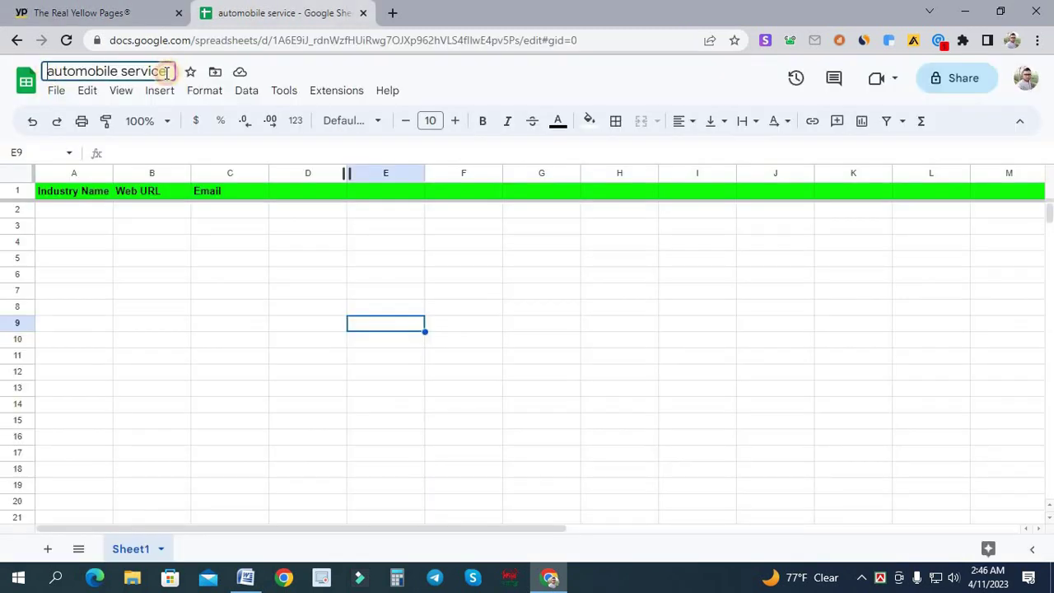
# Select the title of the automobile service spreadsheet and clear the location field on the Yellow Pages site.
pyautogui.click(54, 70)
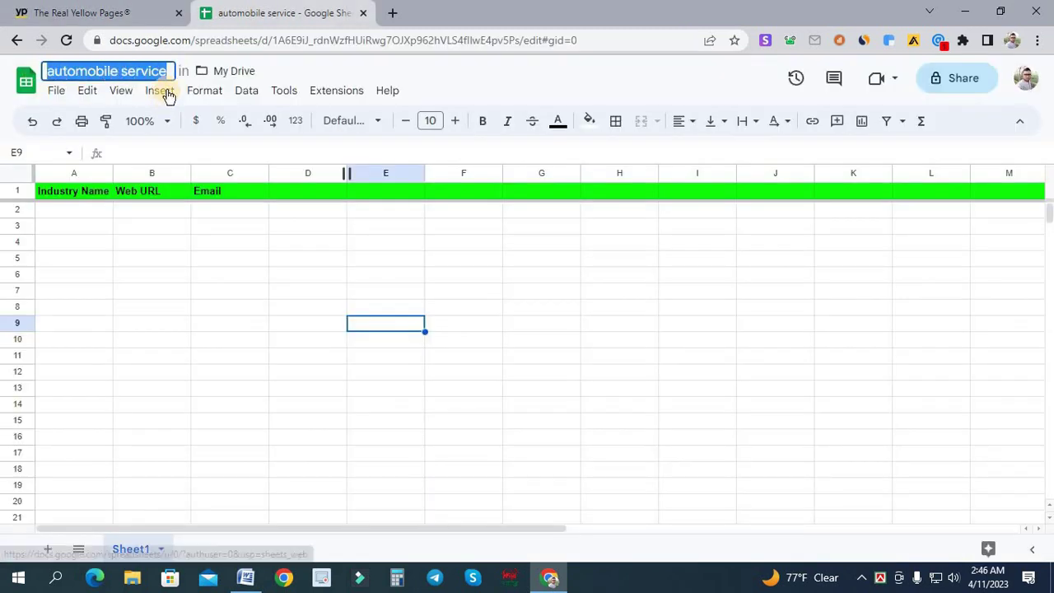
pyautogui.hotkey('ctrl', 'Tab')
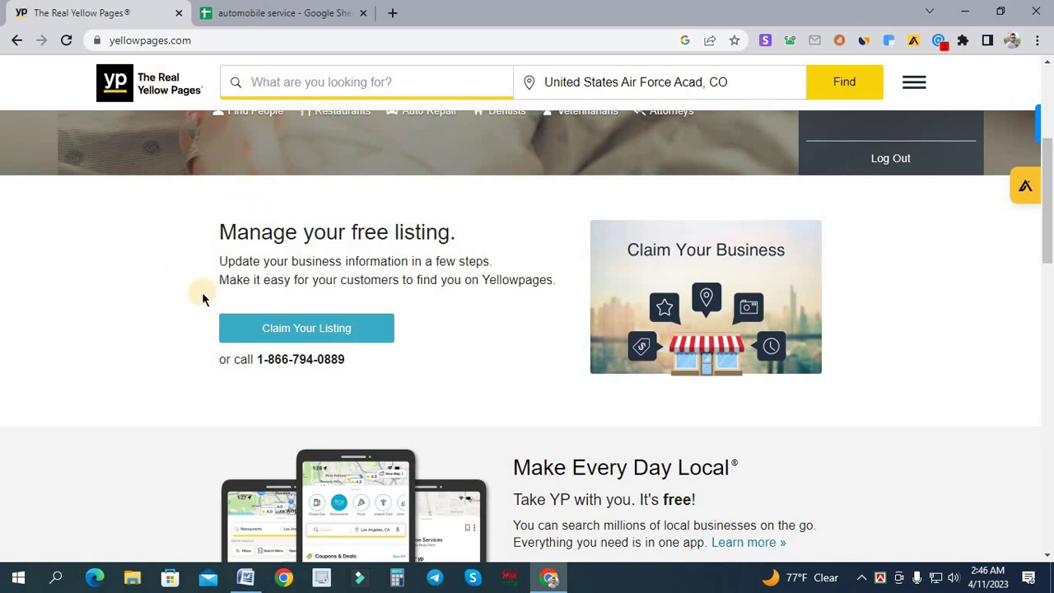
pyautogui.click(530, 89)
pyautogui.press('BackSpace')
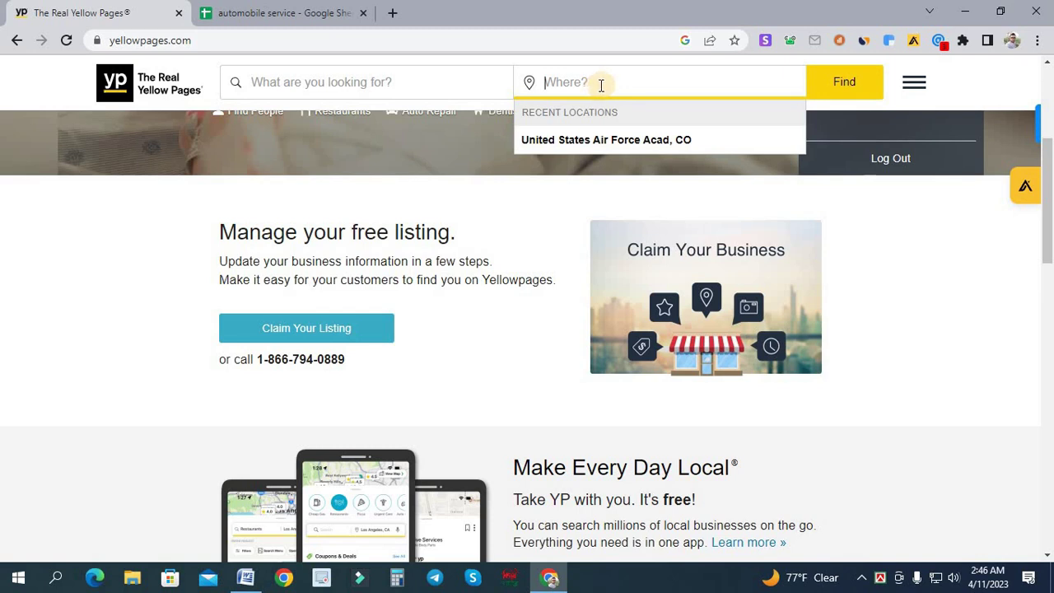
# Search Google for "usa city name list" in a new browser tab.
pyautogui.hotkey('ctrl', 't')
pyautogui.write('c')
pyautogui.press('BackSpace')
pyautogui.press('BackSpace')
pyautogui.write('usa')
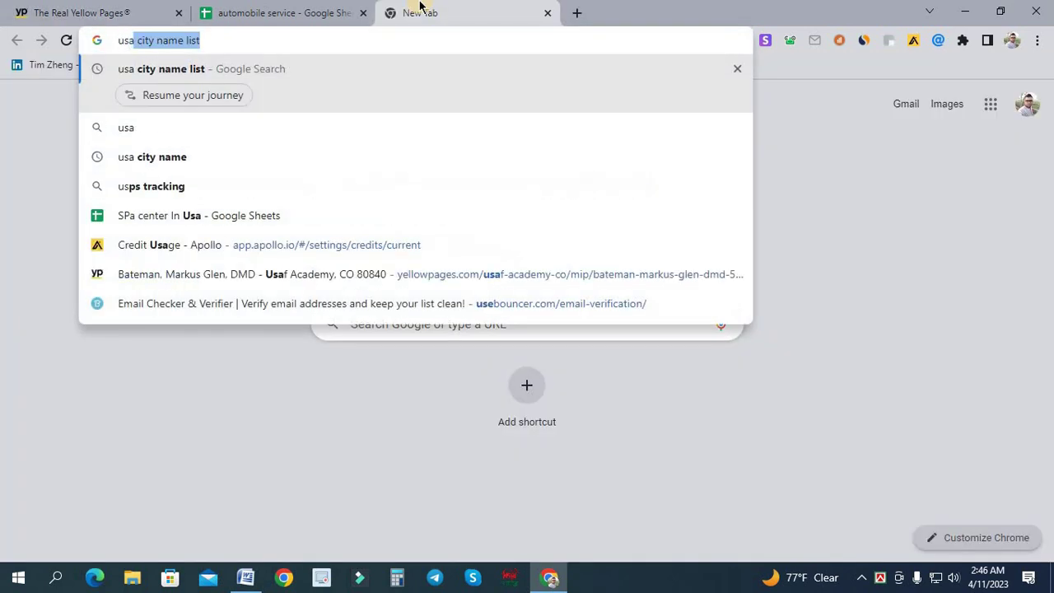
pyautogui.press('Return')
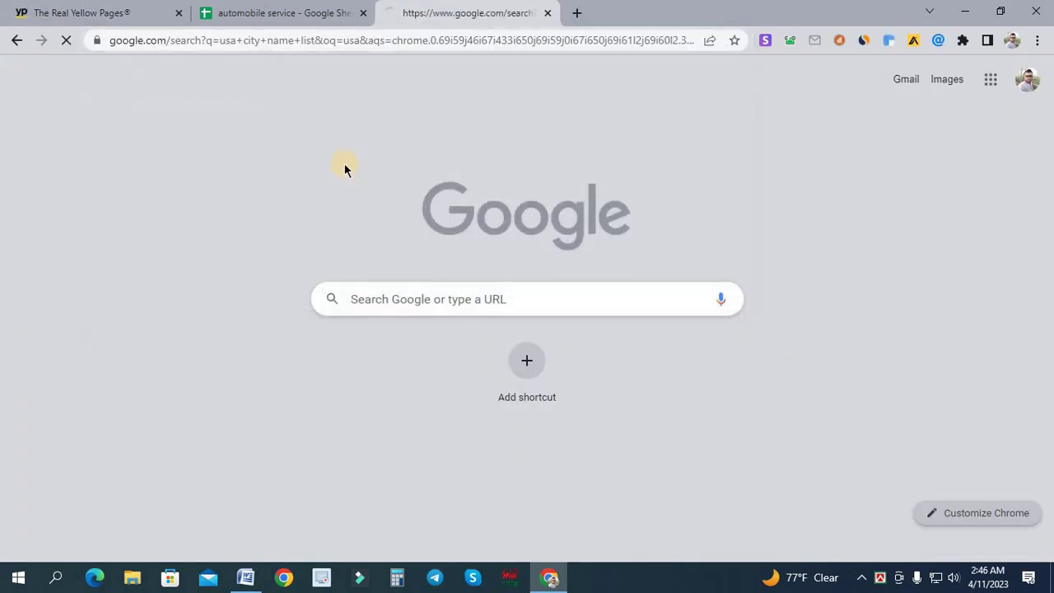
# Open the Wikipedia result "List of United States cities by population" in a separate tab and switch to it.
pyautogui.scroll(-3, 272, 247)
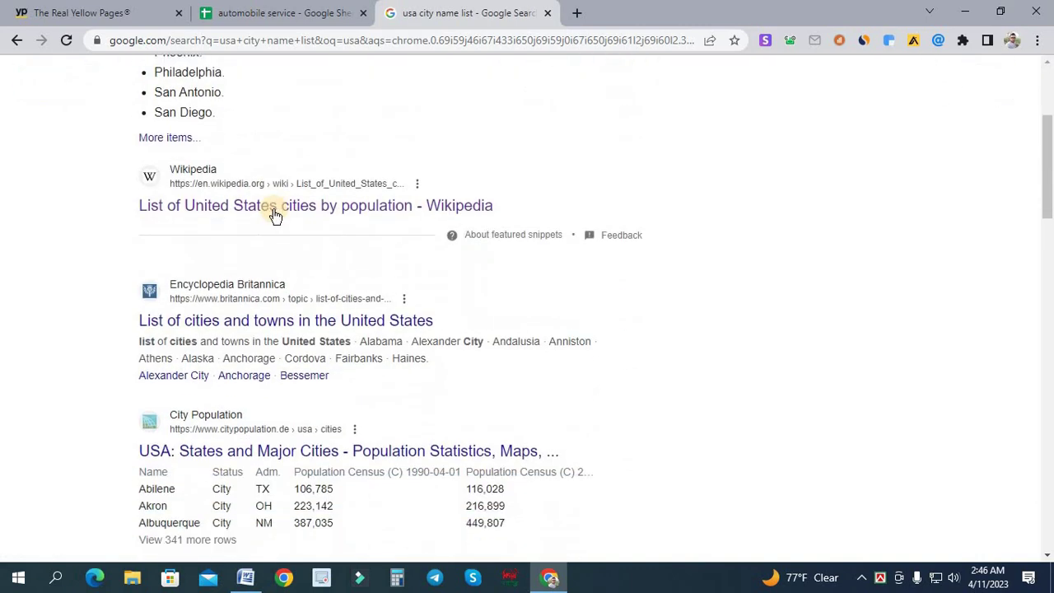
pyautogui.rightClick(280, 211)
pyautogui.click(321, 222)
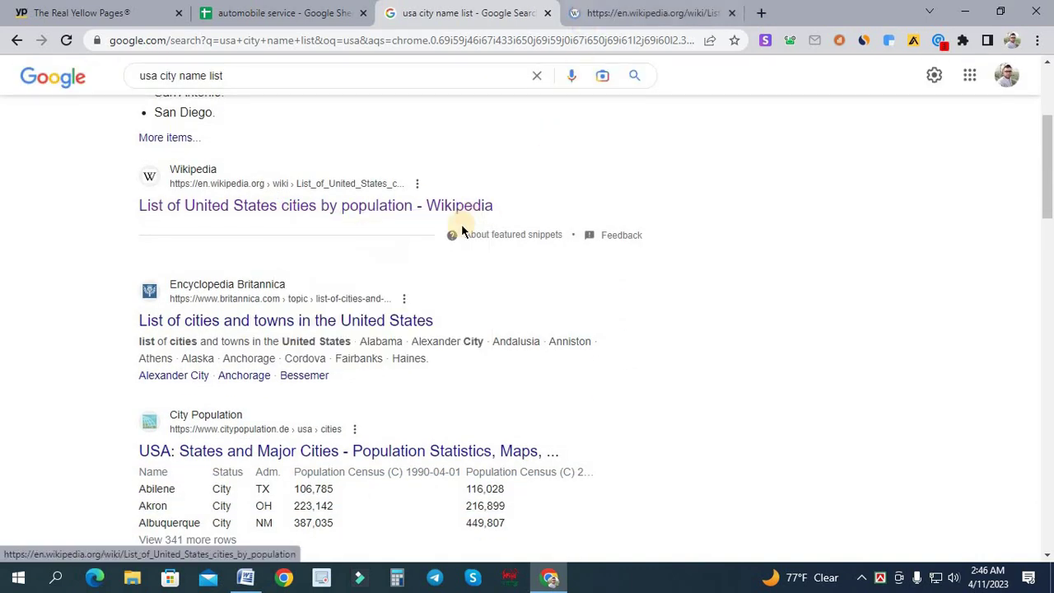
pyautogui.hotkey('ctrl', 'Tab')
# Copy Los Angeles from the Wikipedia city table and set the Yellow Pages search location to Los Angeles, CA.
pyautogui.scroll(-14, 449, 245)
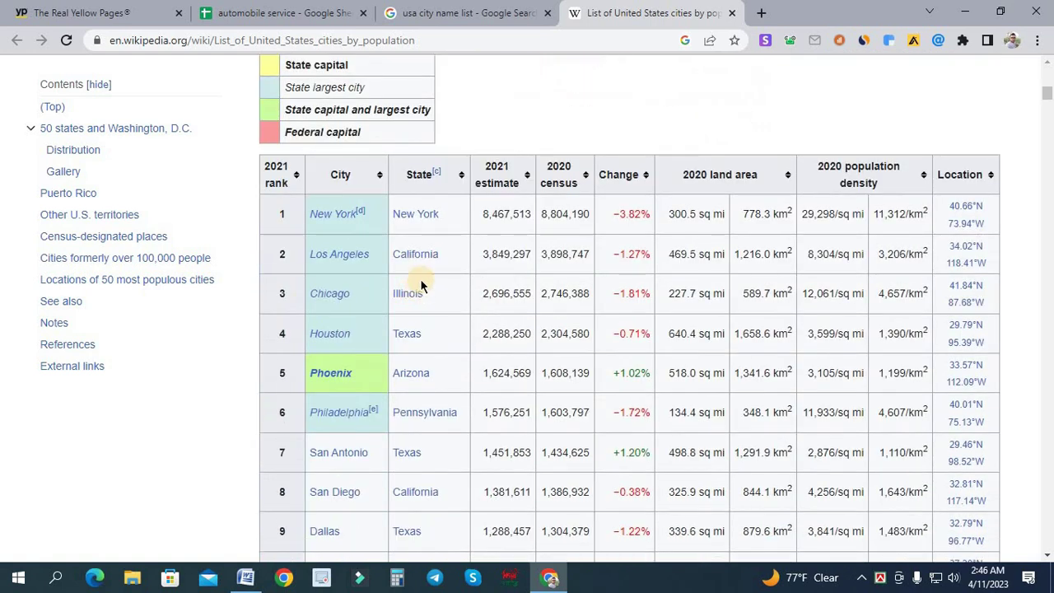
pyautogui.scroll(-4, 379, 264)
pyautogui.scroll(6, 405, 267)
pyautogui.scroll(-2, 431, 255)
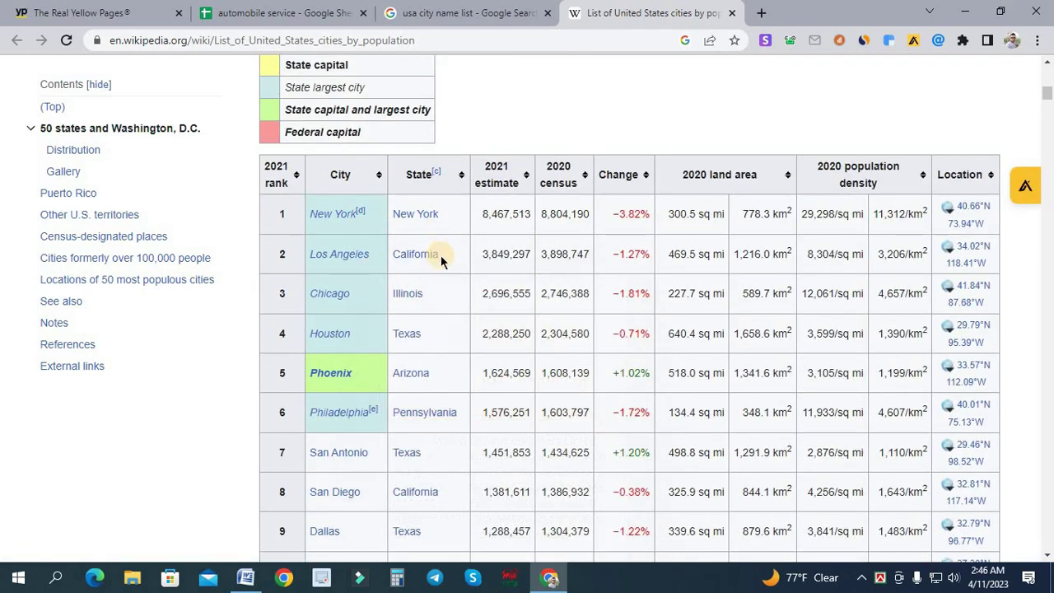
pyautogui.moveTo(384, 255); pyautogui.dragTo(310, 254)
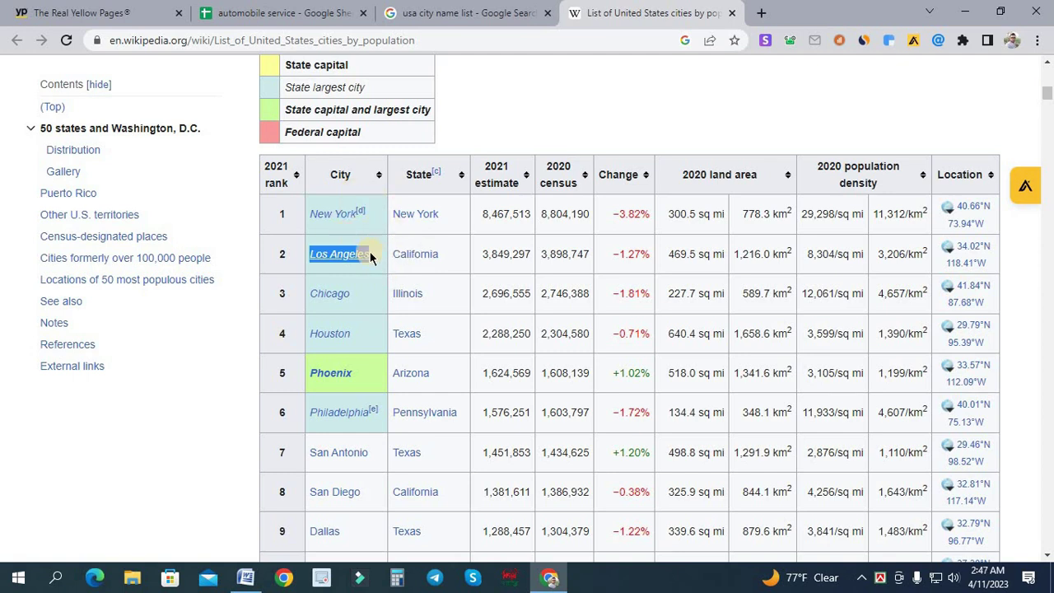
pyautogui.moveTo(365, 258)
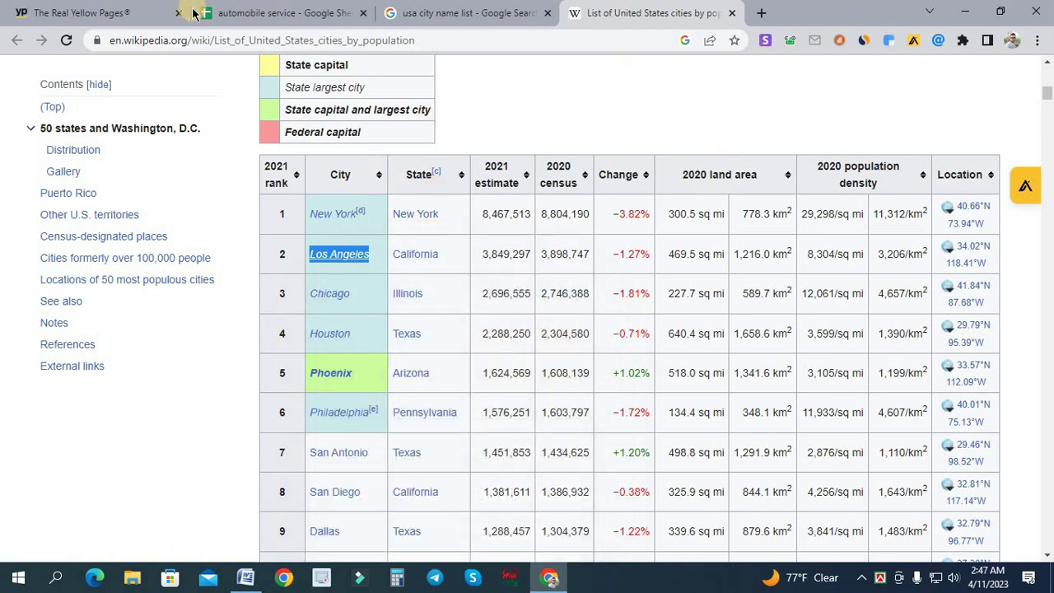
pyautogui.click(107, 13)
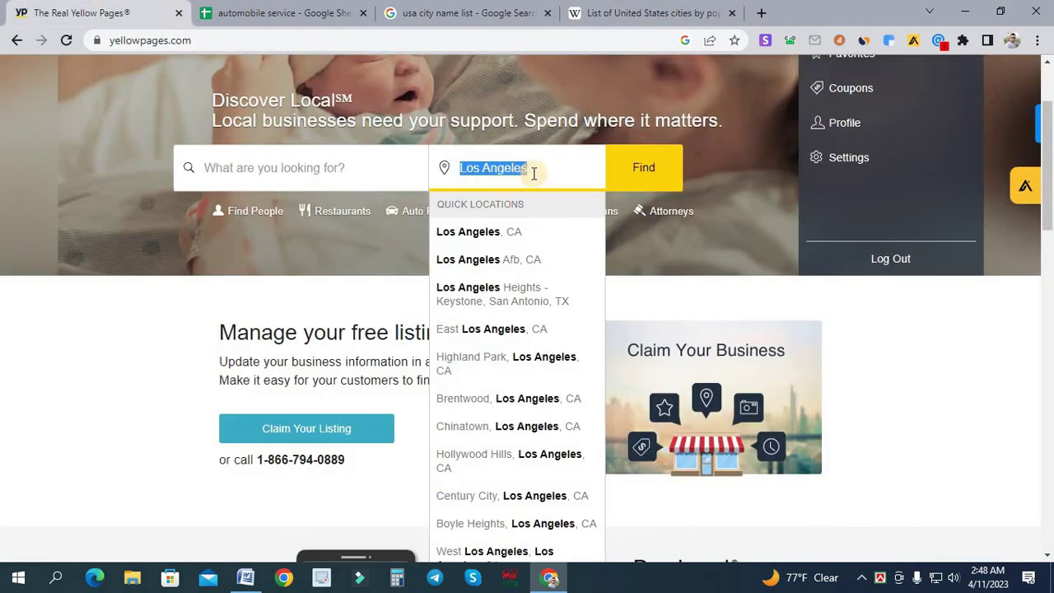
pyautogui.click(458, 167)
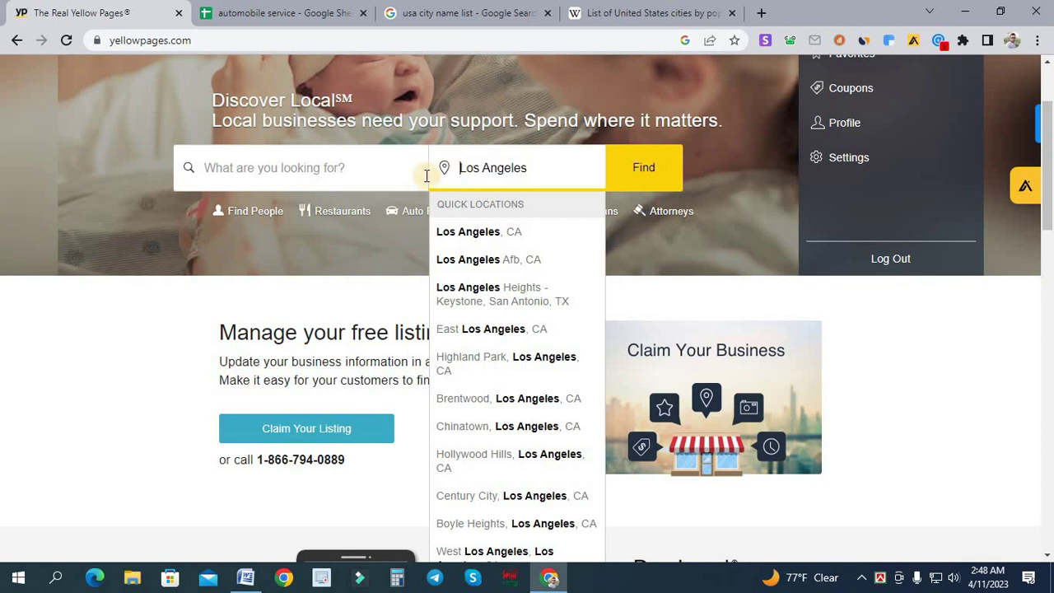
pyautogui.click(509, 234)
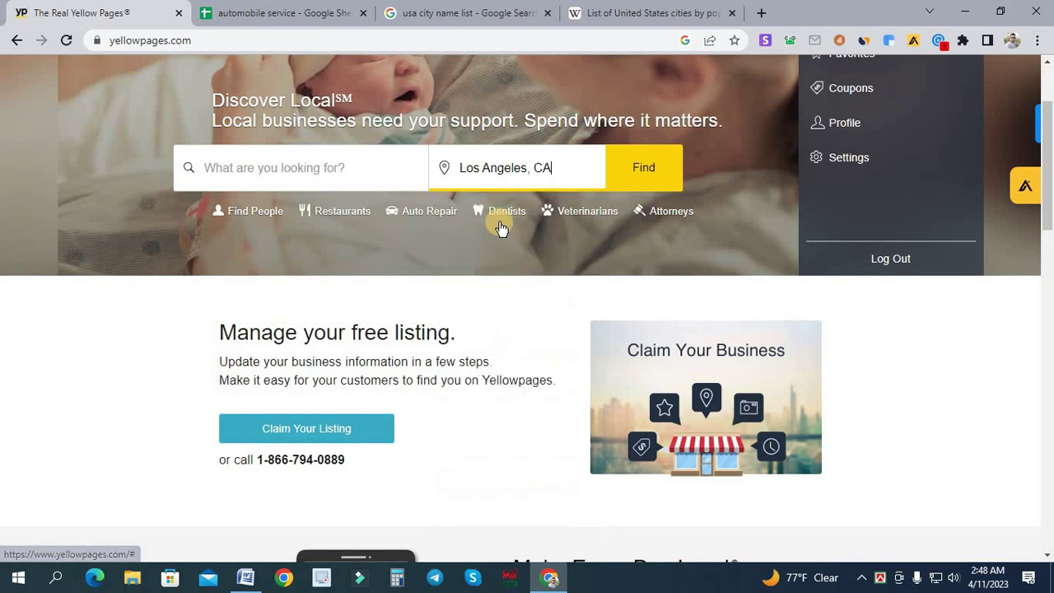
# Copy the spreadsheet title "automobile service" into the Yellow Pages search term and run the search.
pyautogui.click(344, 166)
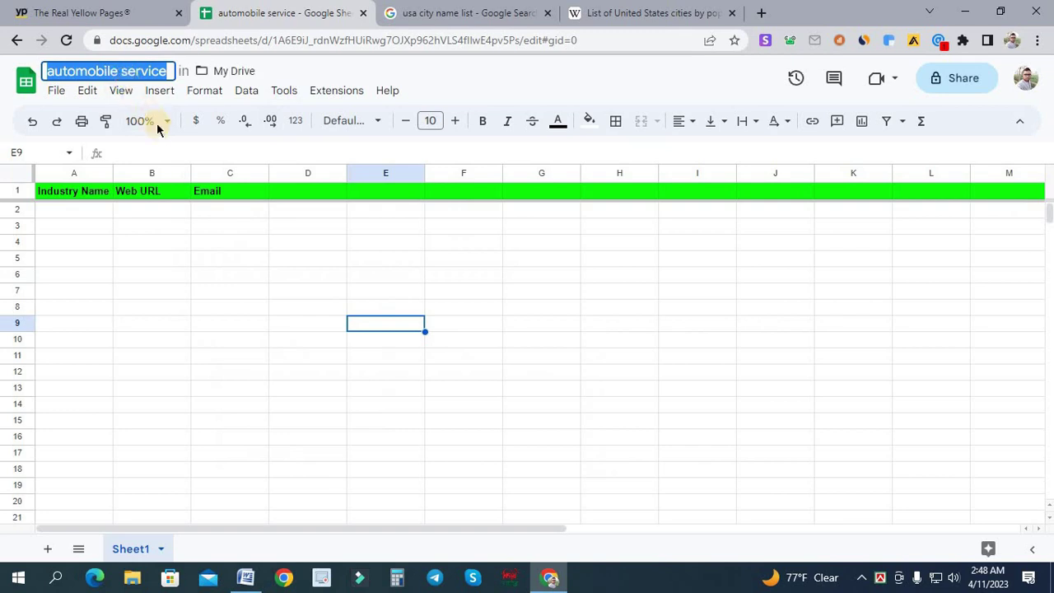
pyautogui.rightClick(124, 72)
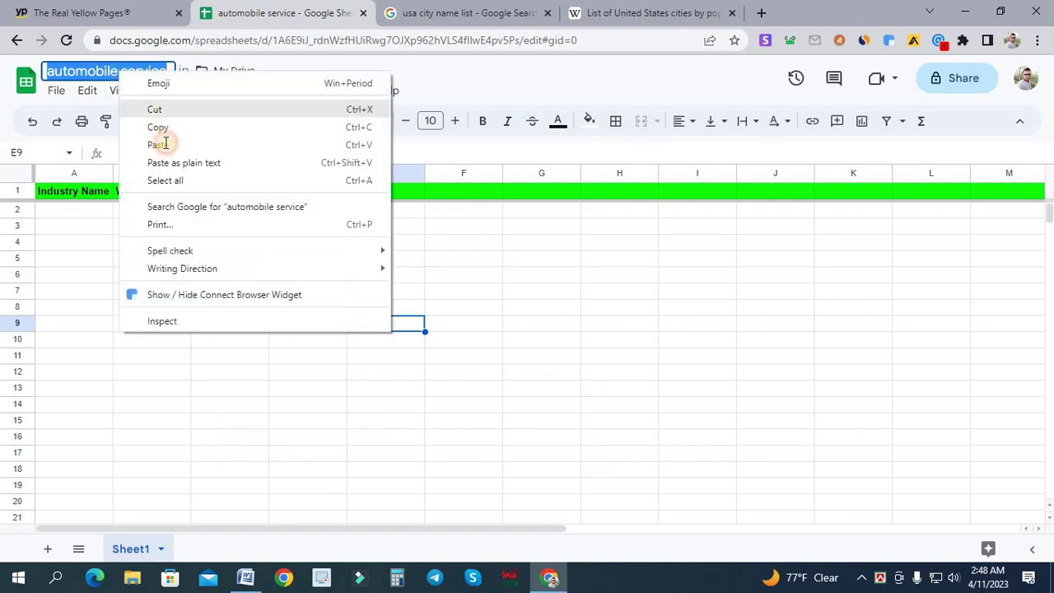
pyautogui.click(163, 126)
pyautogui.click(82, 12)
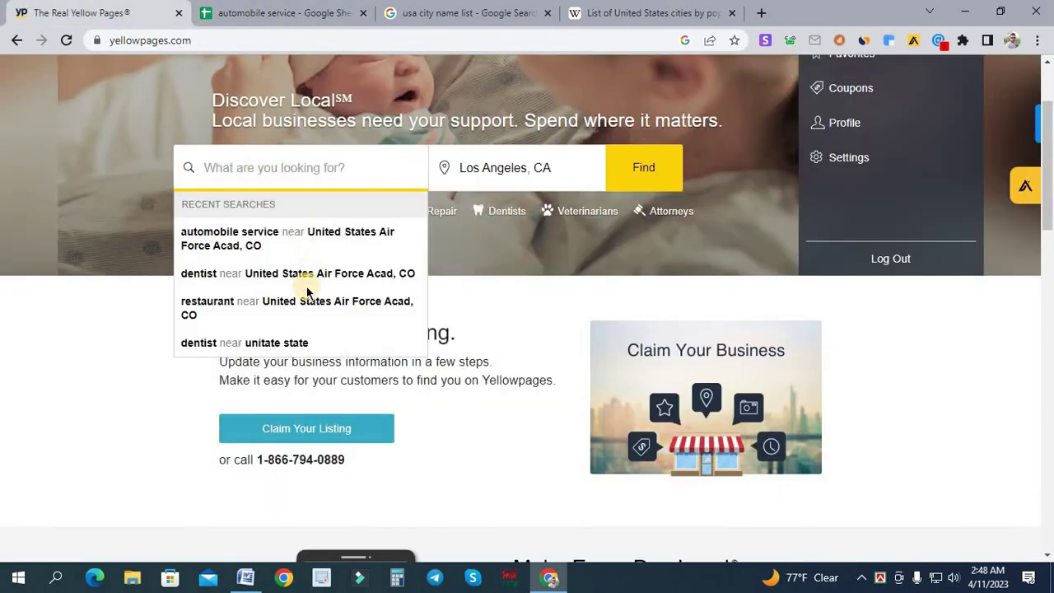
pyautogui.rightClick(198, 169)
pyautogui.click(292, 277)
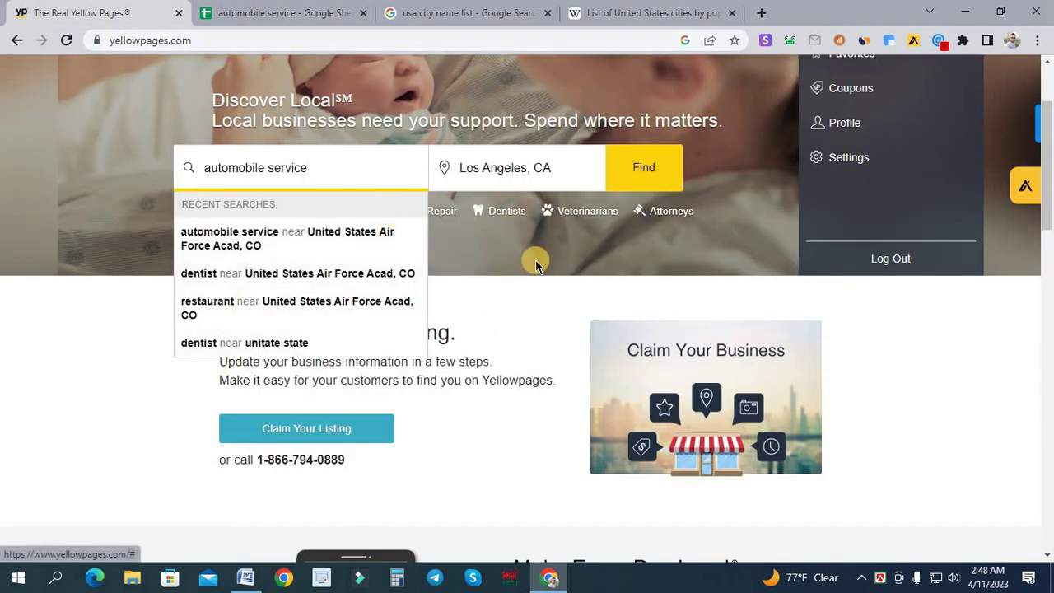
pyautogui.click(646, 170)
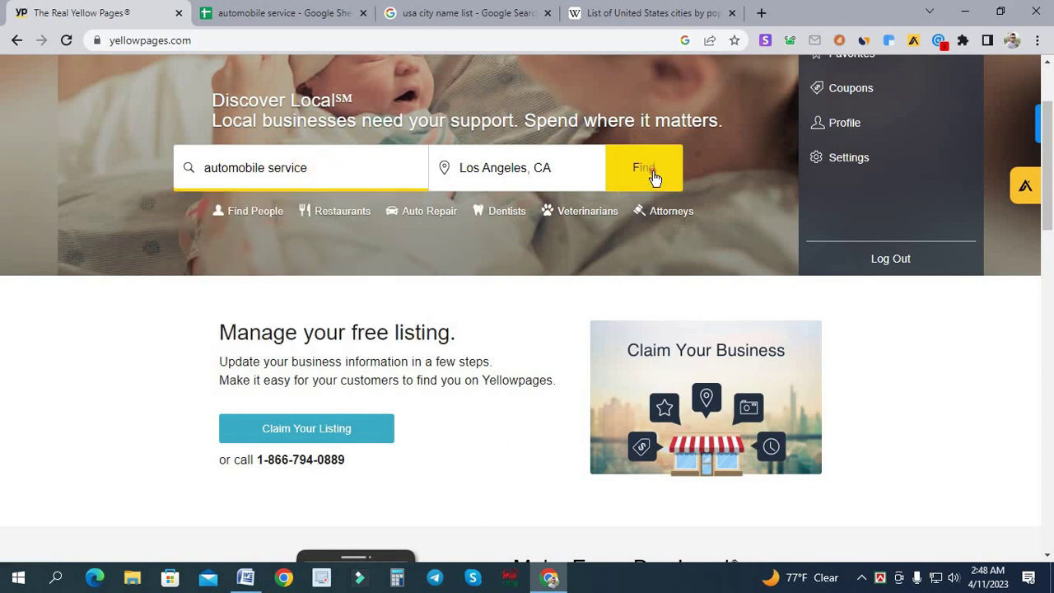
pyautogui.click(652, 173)
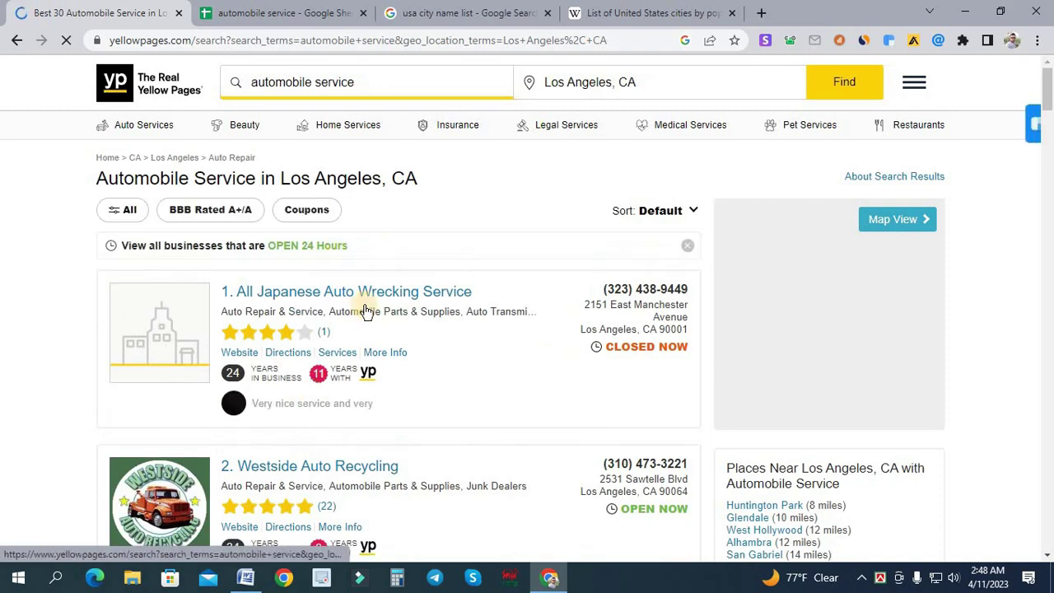
# Look through the automobile service listings for Los Angeles, from the sponsored entries to the end of the first results page.
pyautogui.scroll(-5, 373, 322)
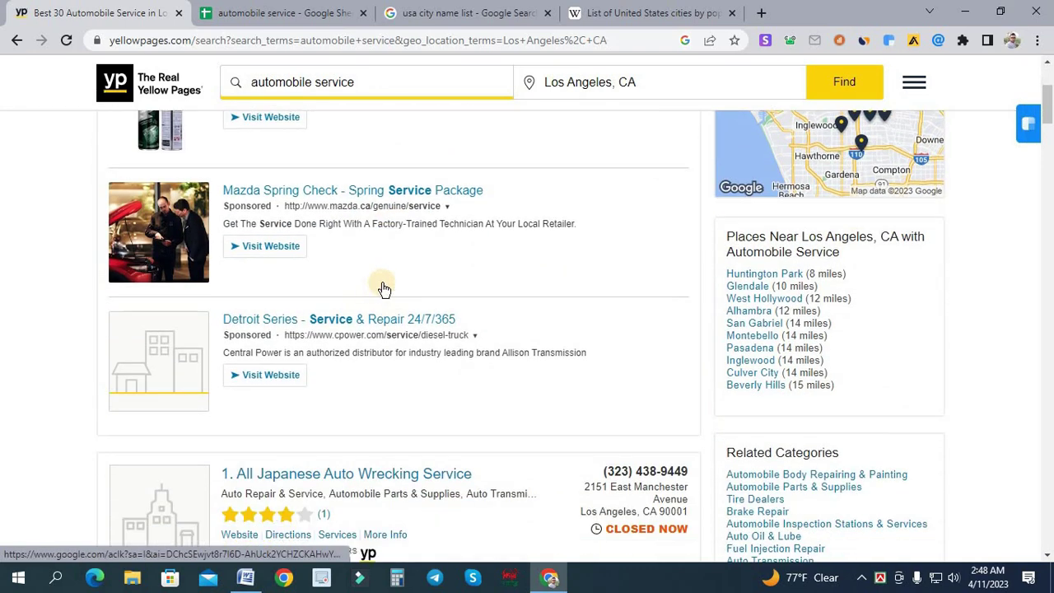
pyautogui.scroll(6, 364, 290)
pyautogui.scroll(-5, 348, 330)
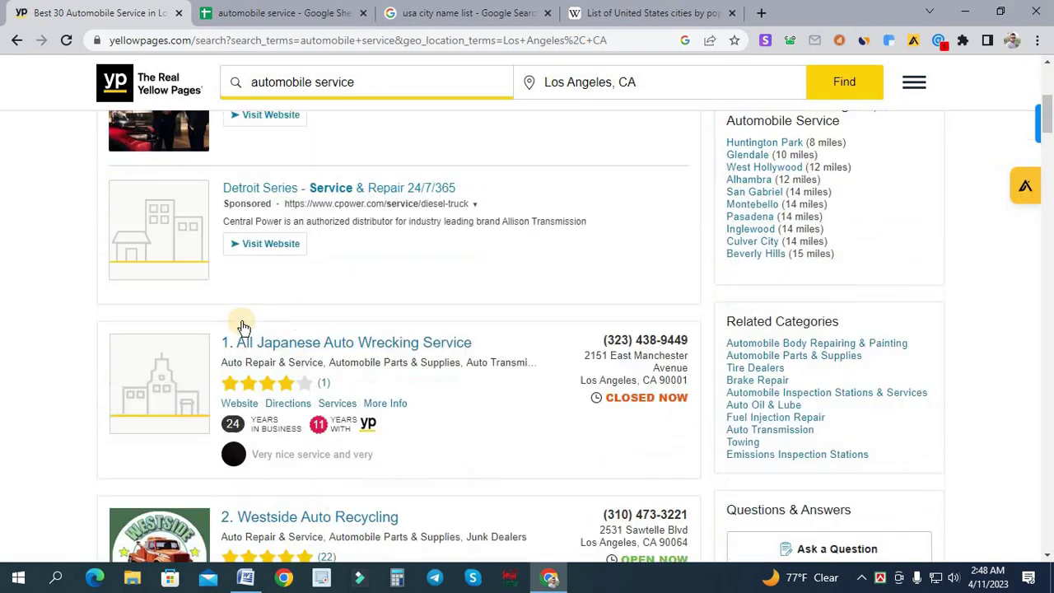
pyautogui.scroll(2, 264, 321)
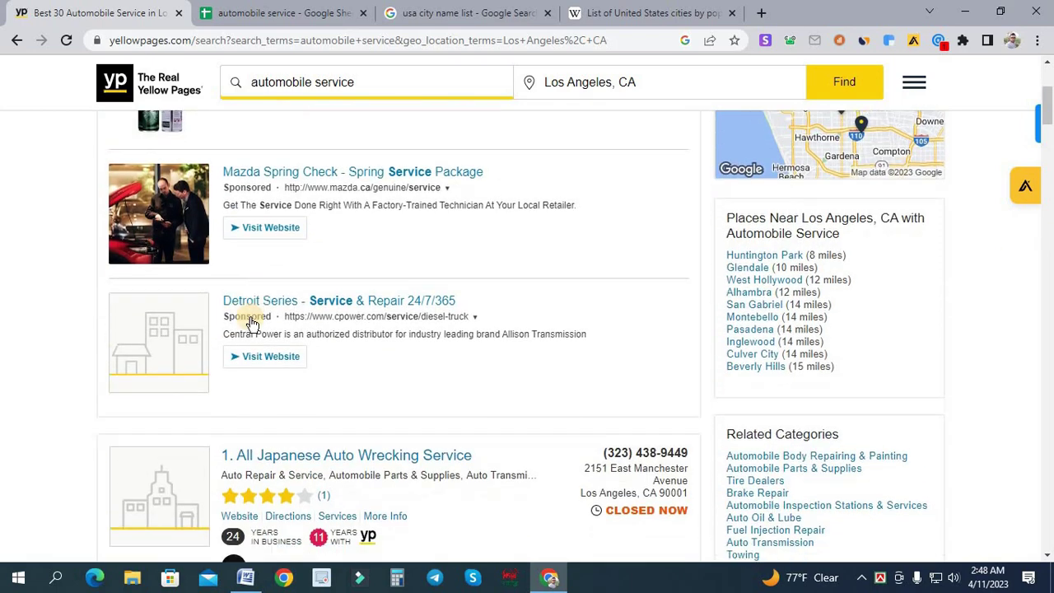
pyautogui.scroll(-2, 313, 311)
pyautogui.scroll(-10, 320, 313)
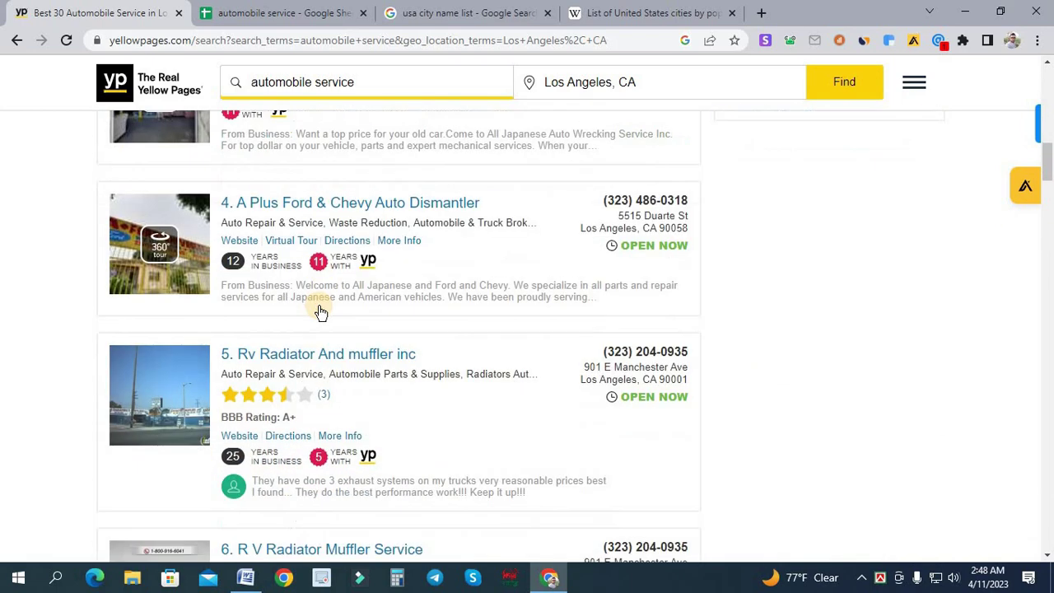
pyautogui.scroll(-10, 322, 310)
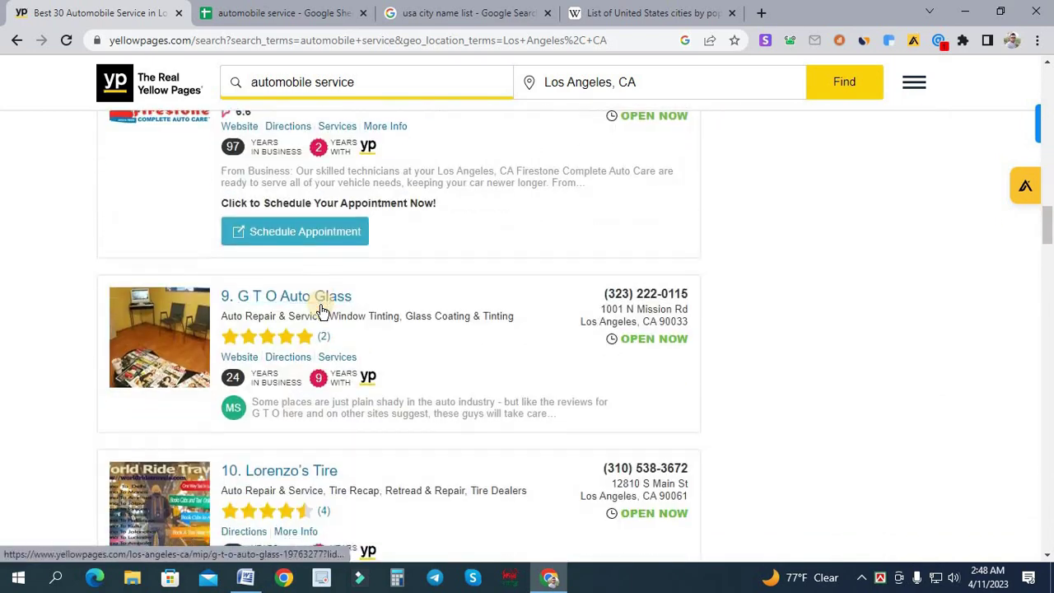
pyautogui.scroll(-15, 322, 310)
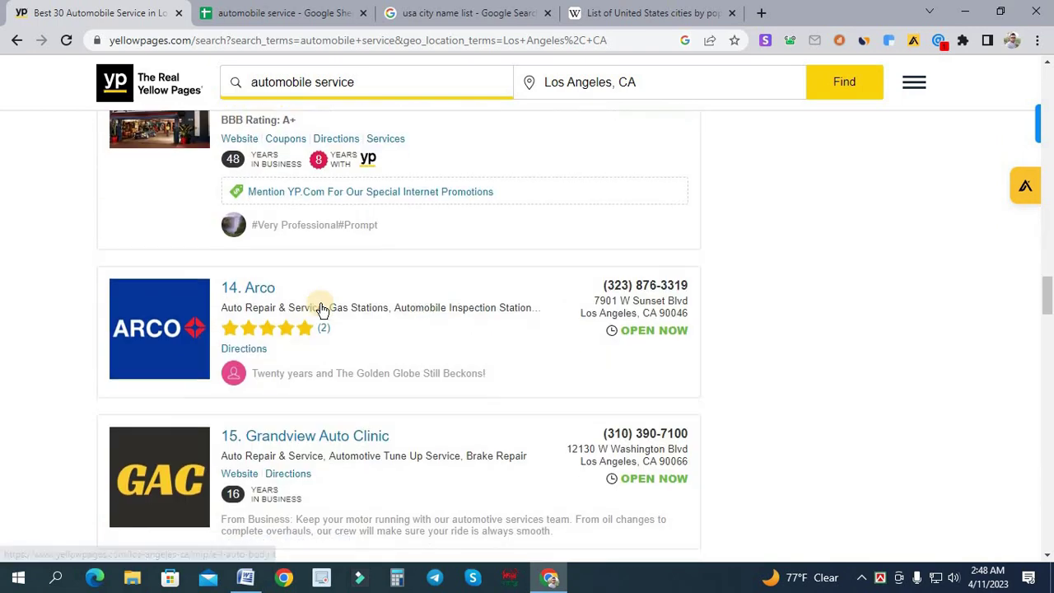
pyautogui.scroll(-20, 322, 311)
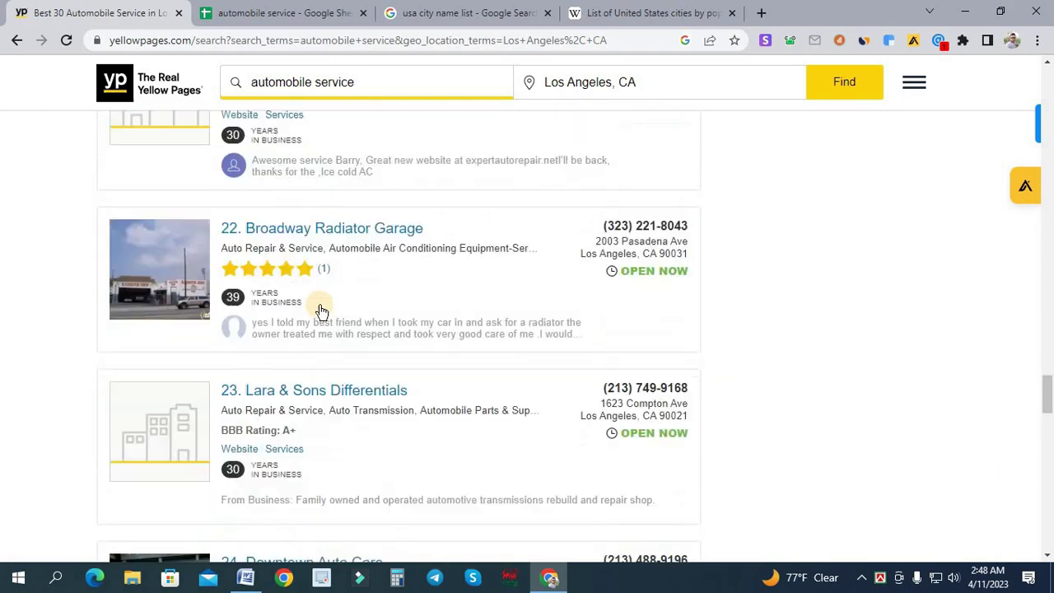
pyautogui.scroll(-4, 313, 309)
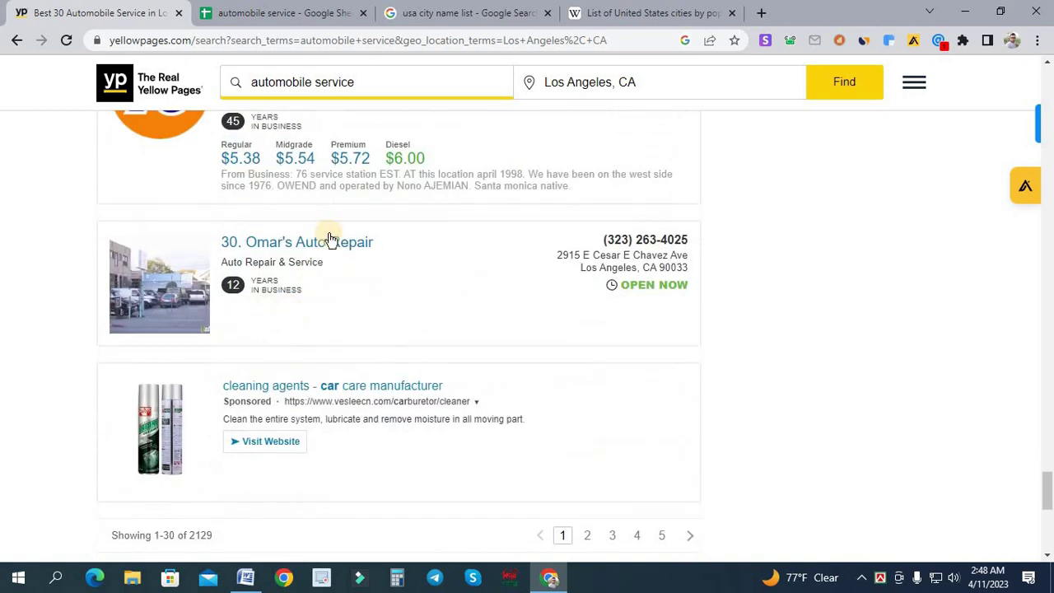
# Check the page navigation at the end of the Los Angeles automobile service results and return to the start of the list.
pyautogui.scroll(2, 348, 171)
pyautogui.scroll(-2, 722, 355)
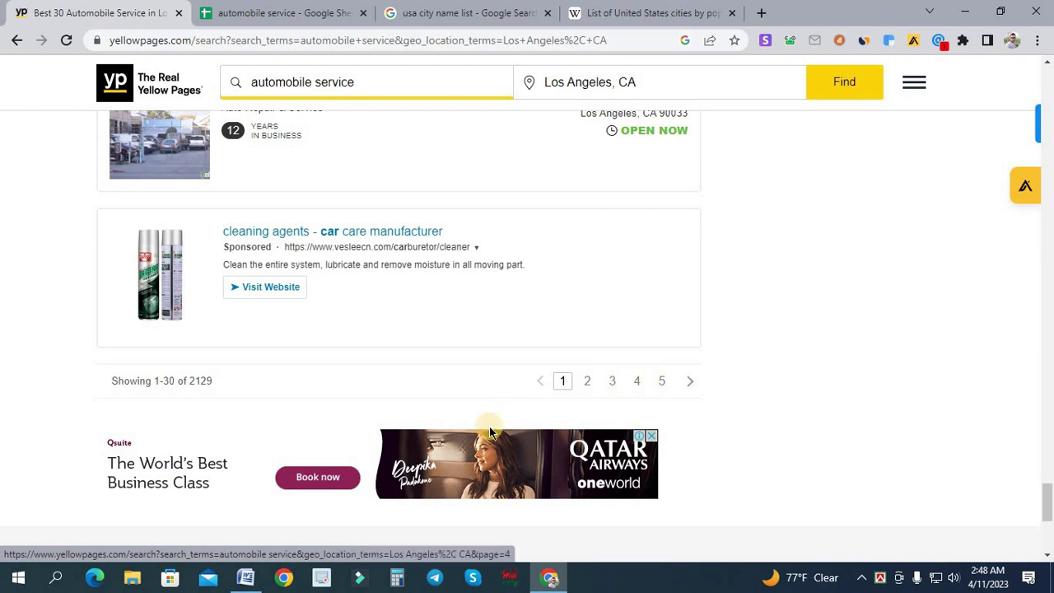
pyautogui.press('Home')
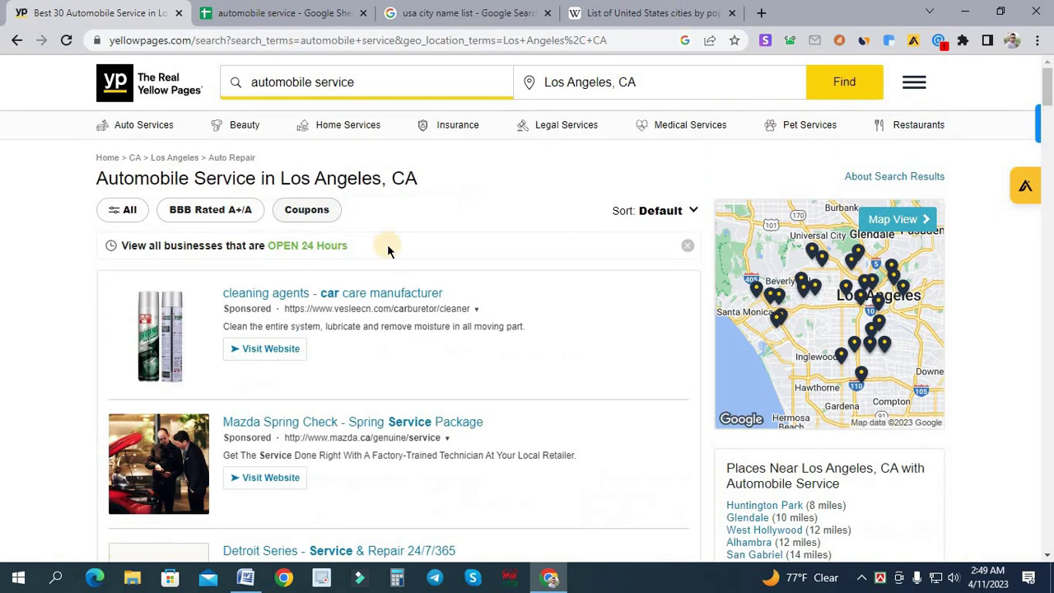
# Review the Industry Name, Web URL and Email column headers in the automobile service spreadsheet.
pyautogui.hotkey('ctrl', 'Tab')
pyautogui.click(72, 197)
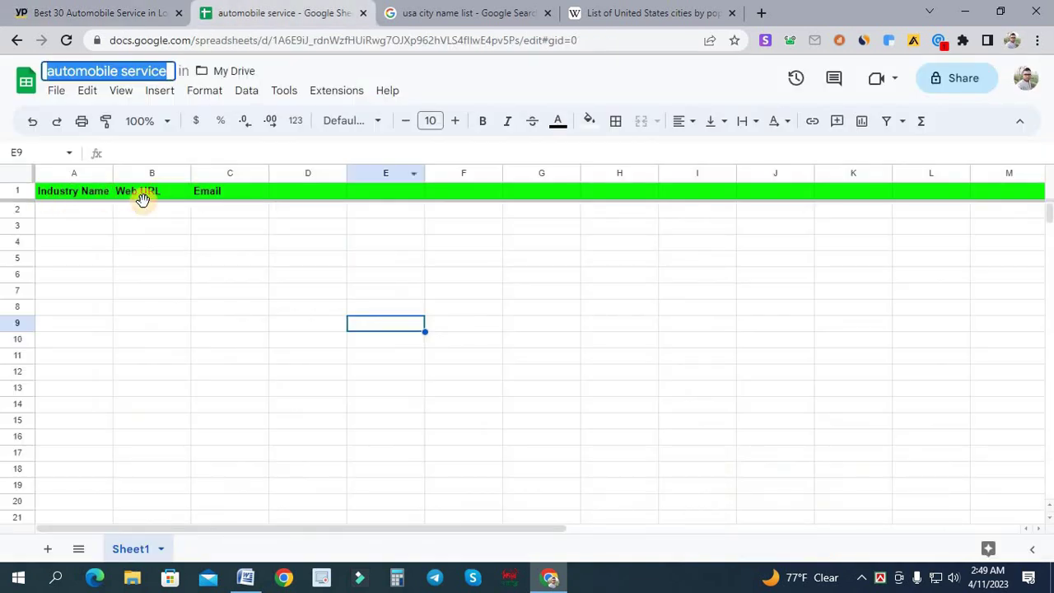
pyautogui.press('Right')
pyautogui.press('Right')
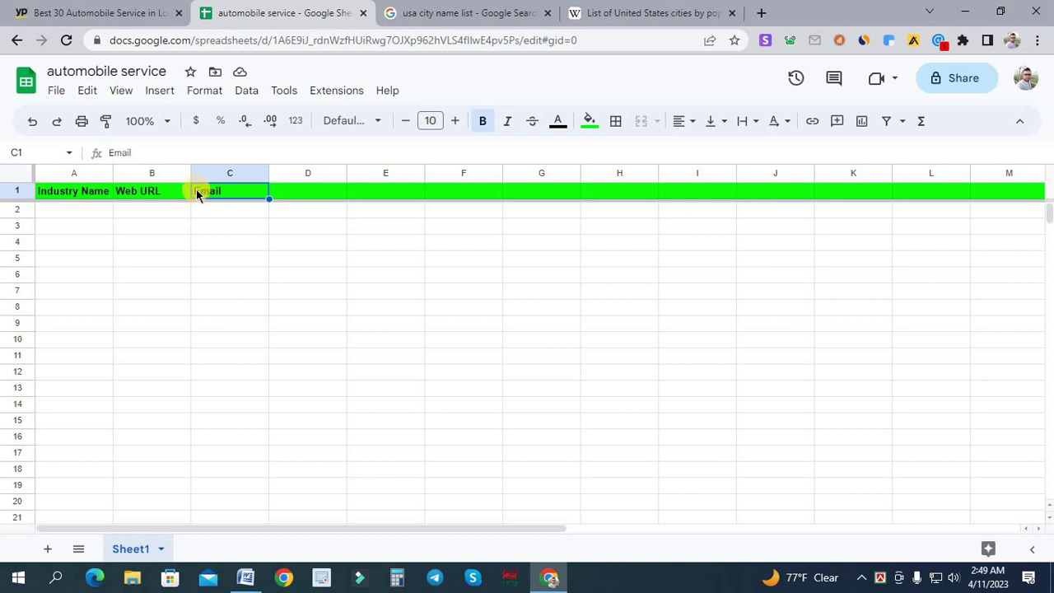
pyautogui.press('Return')
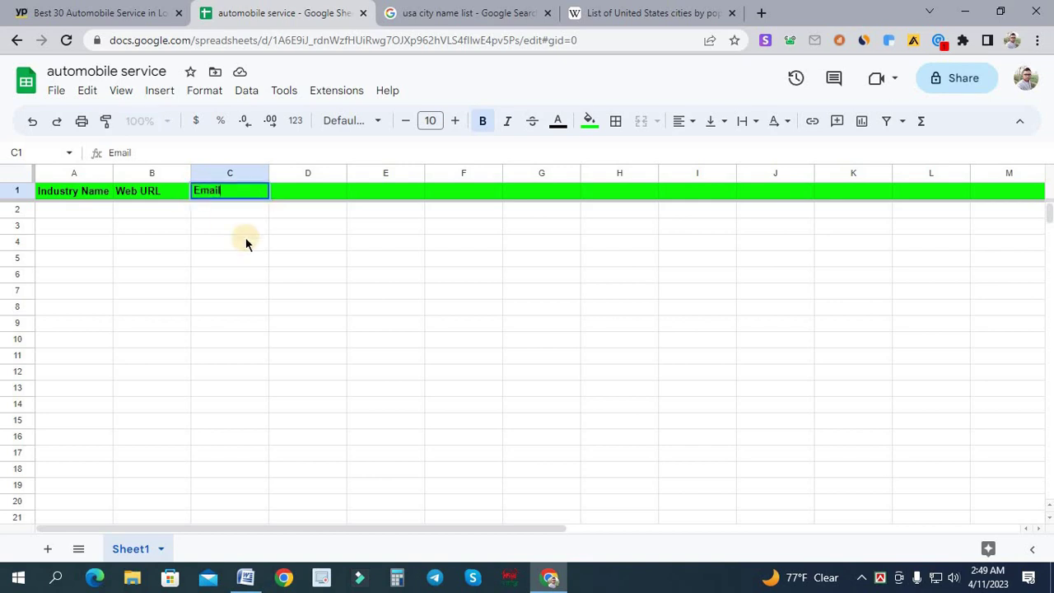
# Open the All Japanese Auto Wrecking Service listing from the Yellow Pages results in a separate tab and visit its website.
pyautogui.click(124, 13)
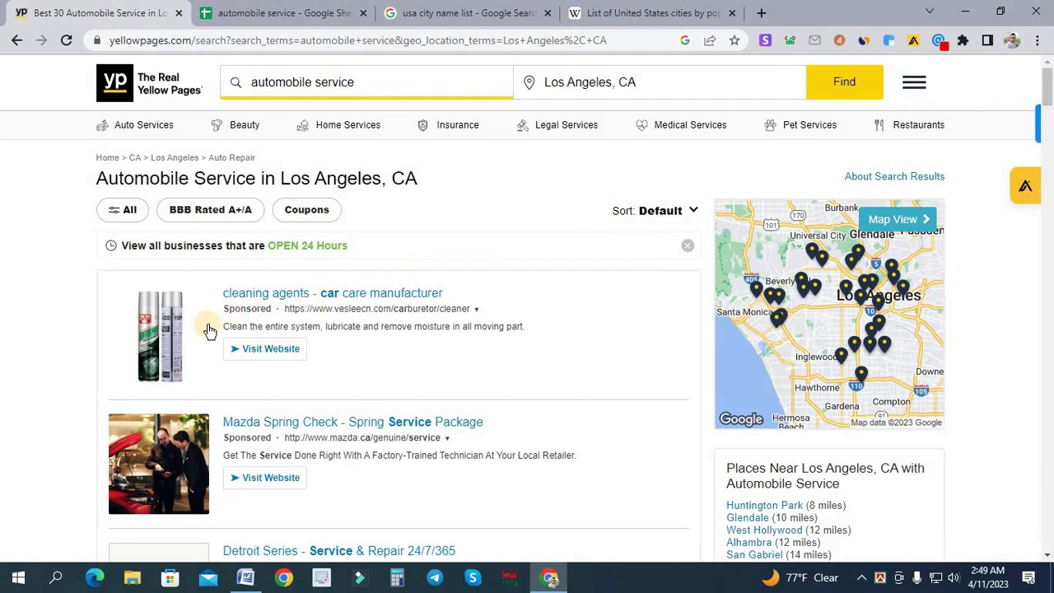
pyautogui.scroll(-5, 325, 288)
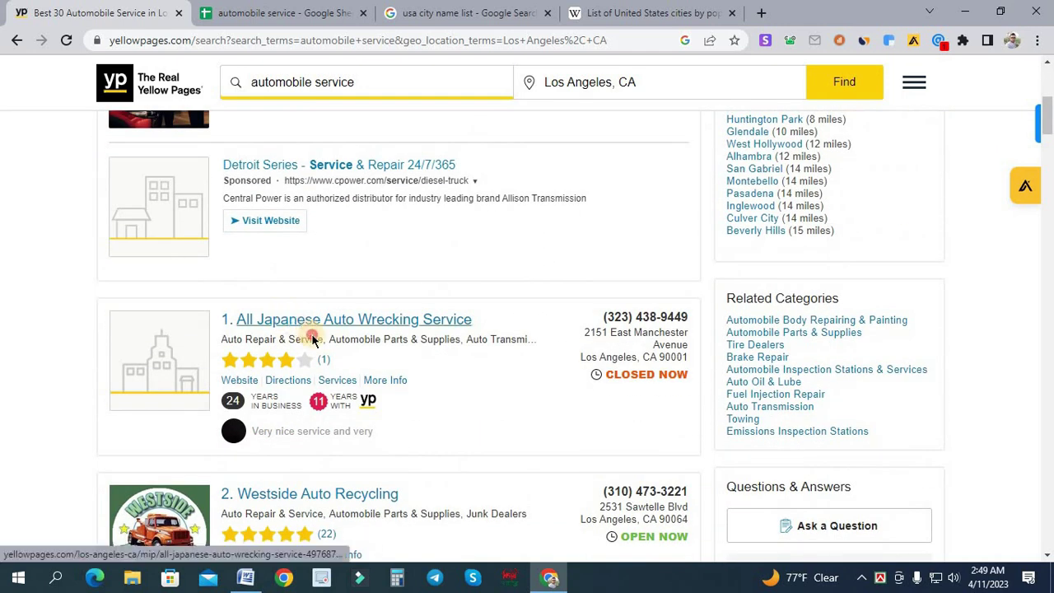
pyautogui.rightClick(308, 327)
pyautogui.click(325, 334)
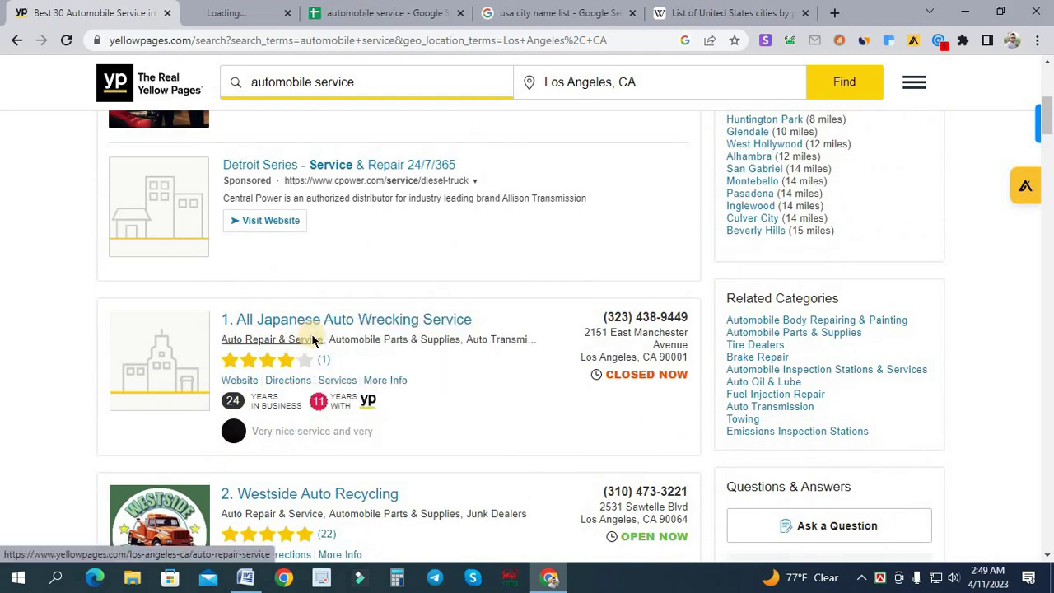
pyautogui.click(251, 7)
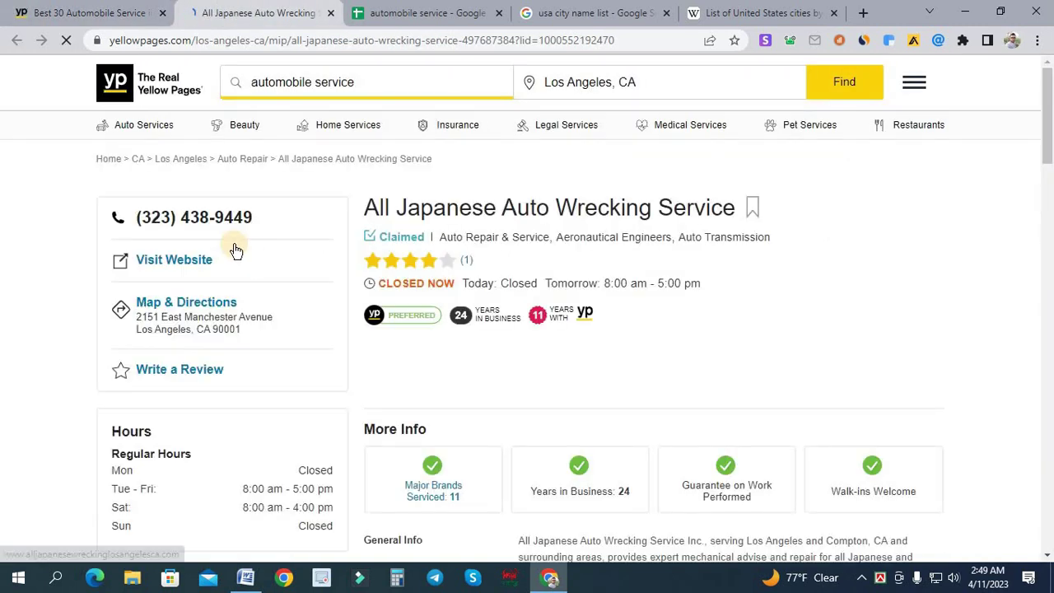
pyautogui.click(174, 260)
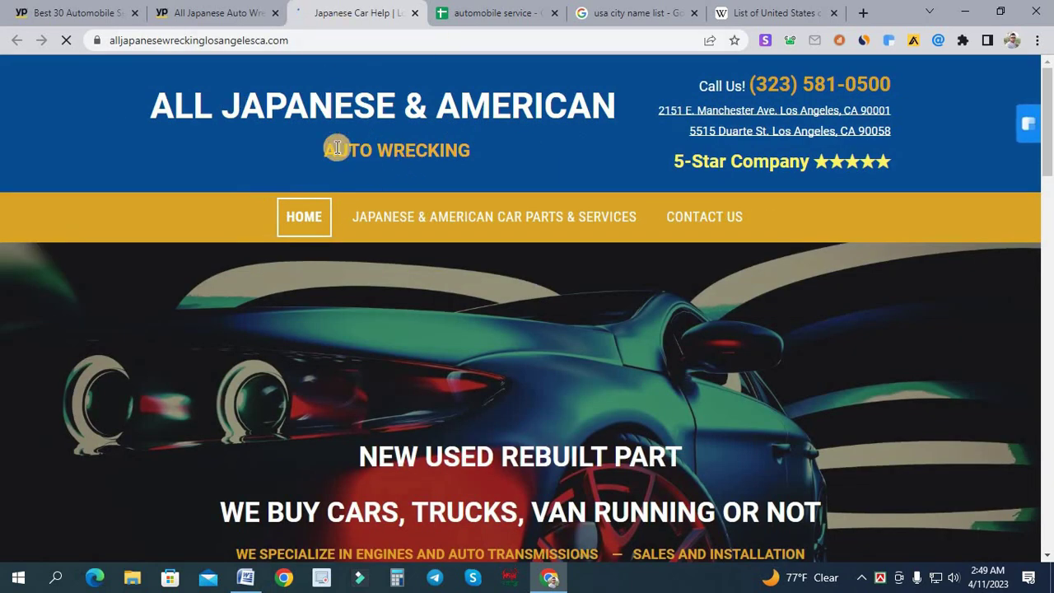
# Add a "Phone Number" header in cell D1 of the automobile service spreadsheet.
pyautogui.hotkey('ctrl', 'Tab')
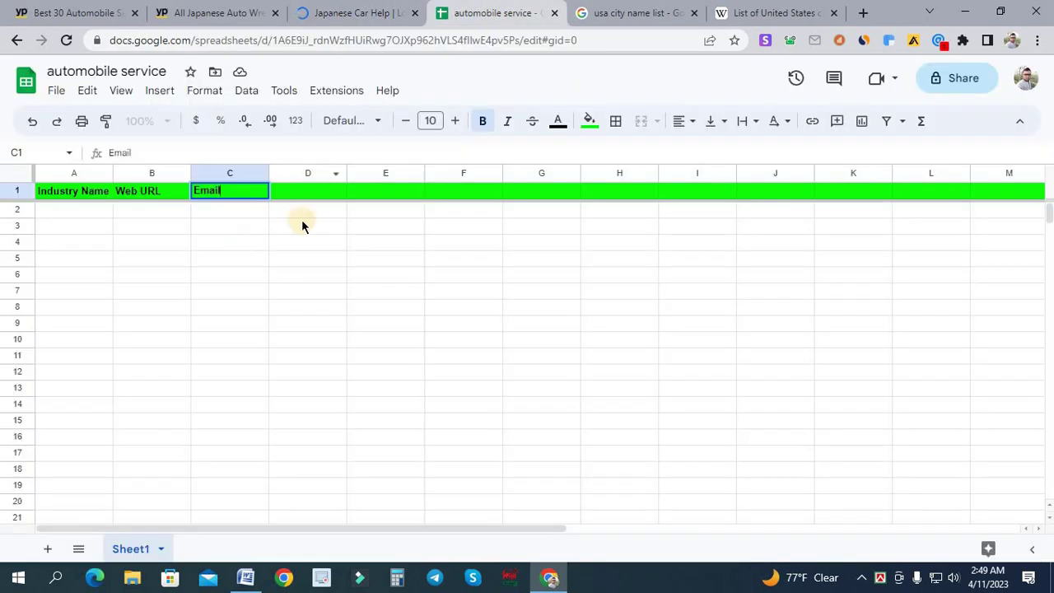
pyautogui.click(307, 191)
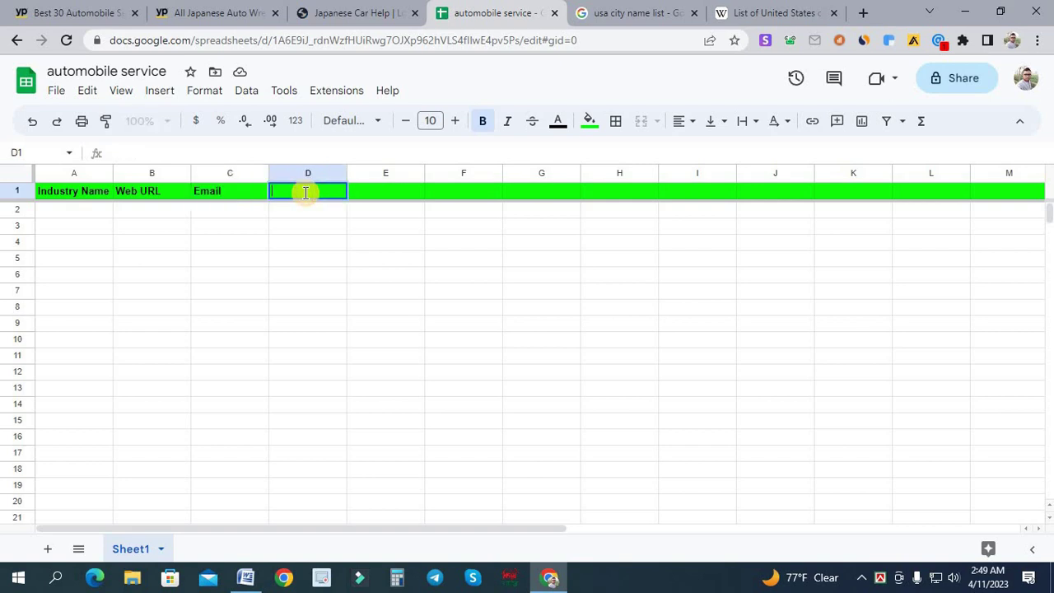
pyautogui.write('Phone')
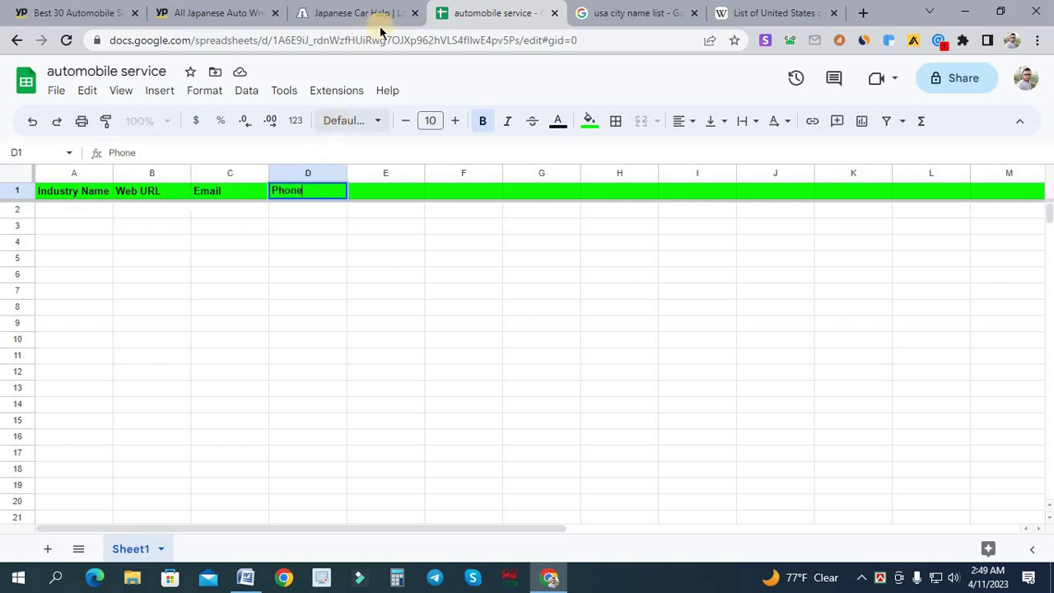
pyautogui.write(' Number')
pyautogui.click(307, 242)
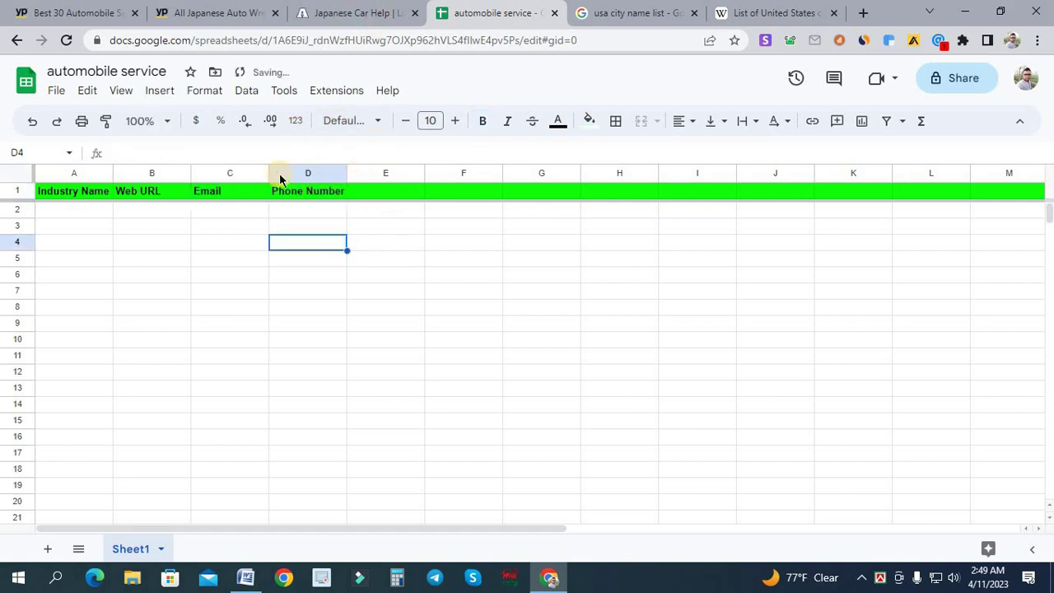
# Open the contact page of the All Japanese & American Auto Wrecking website and look through it for an email address.
pyautogui.click(307, 13)
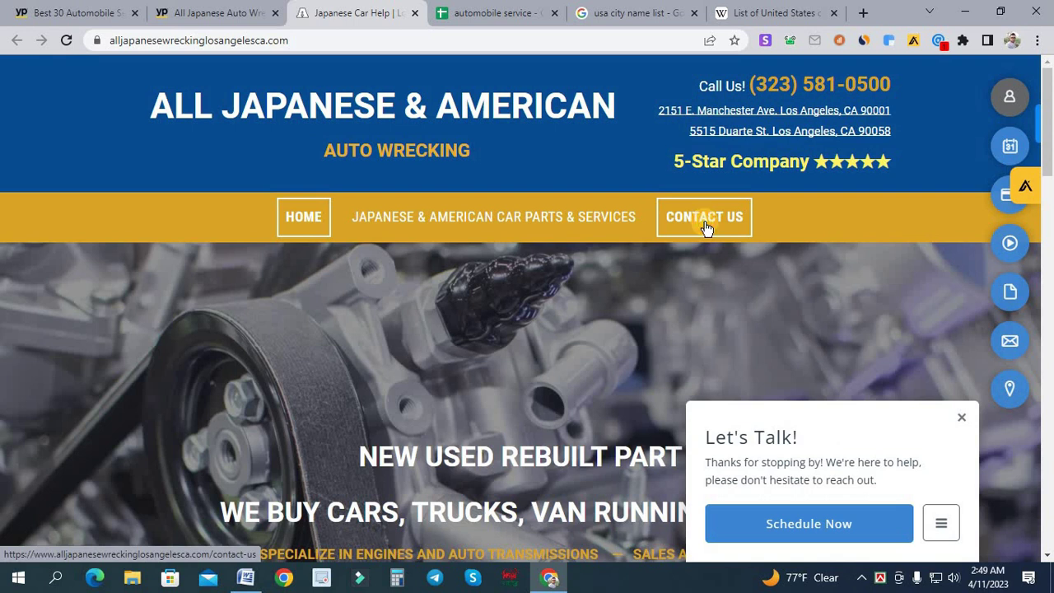
pyautogui.click(706, 228)
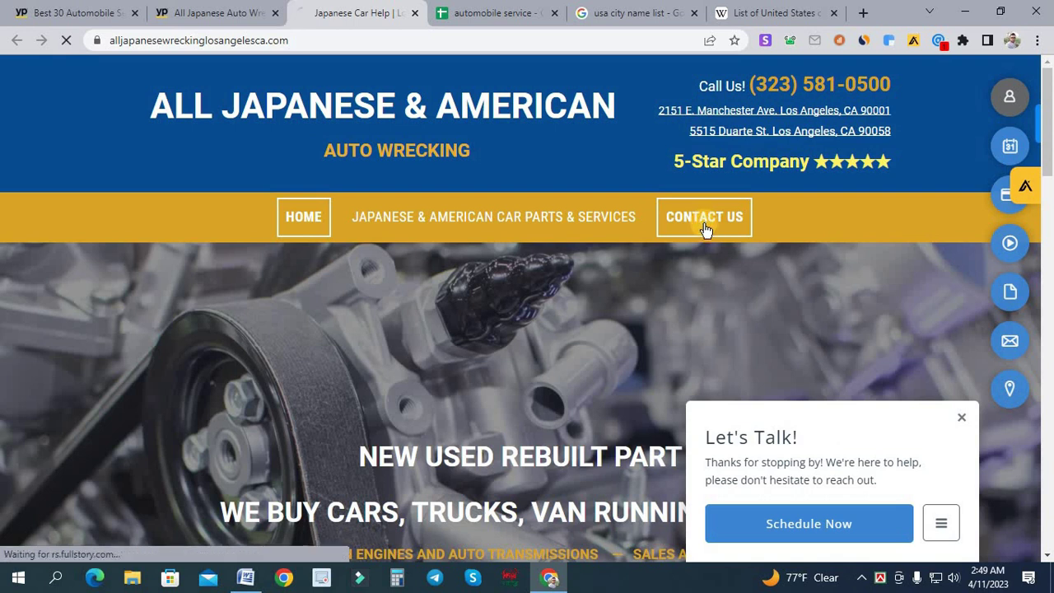
pyautogui.scroll(-5, 550, 274)
pyautogui.scroll(-5, 548, 273)
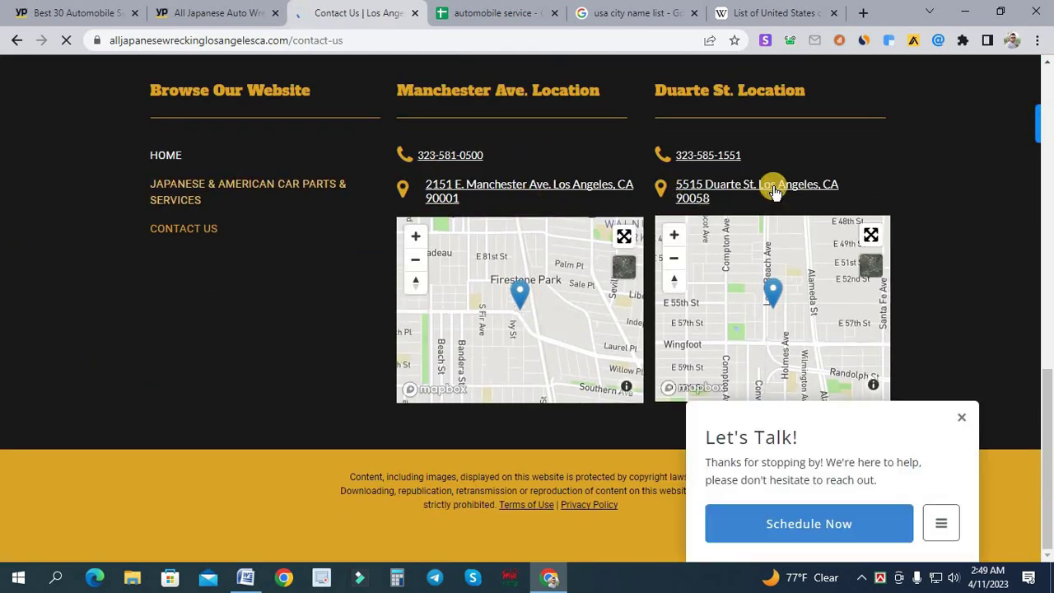
pyautogui.click(958, 413)
pyautogui.scroll(15, 691, 440)
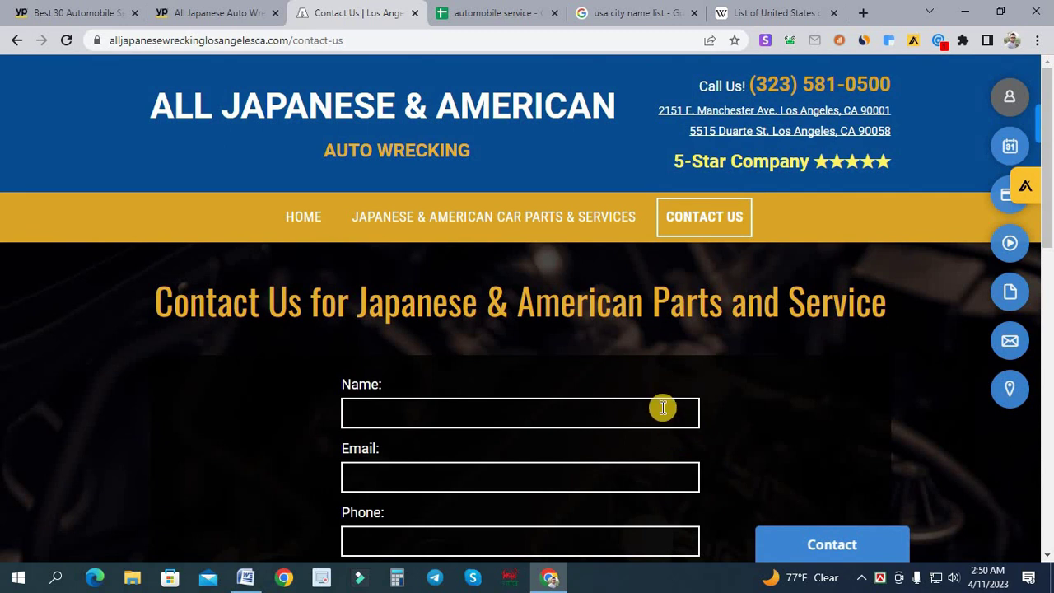
pyautogui.scroll(-15, 695, 286)
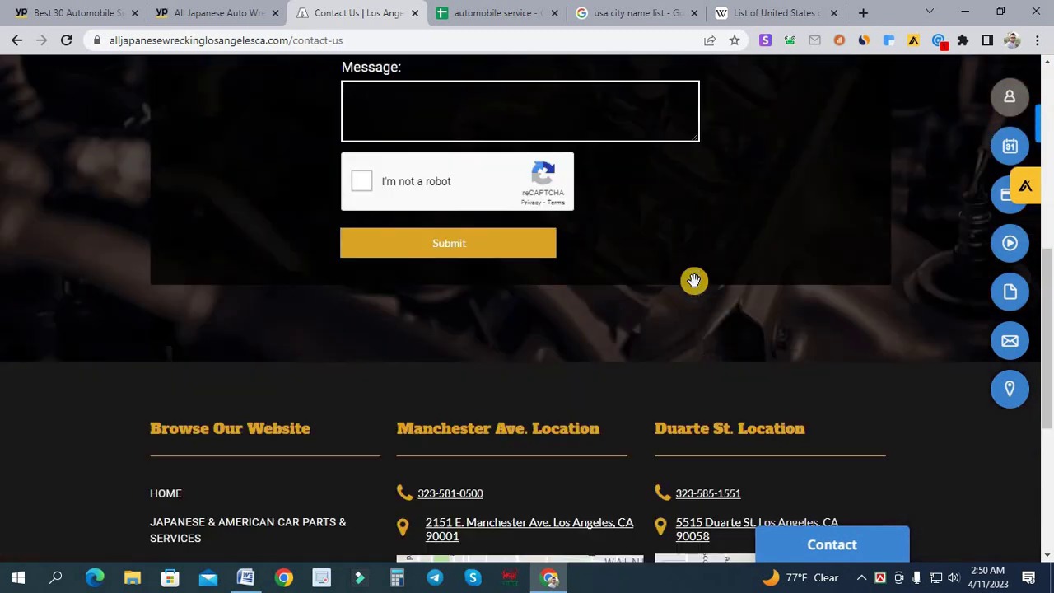
pyautogui.scroll(4, 579, 384)
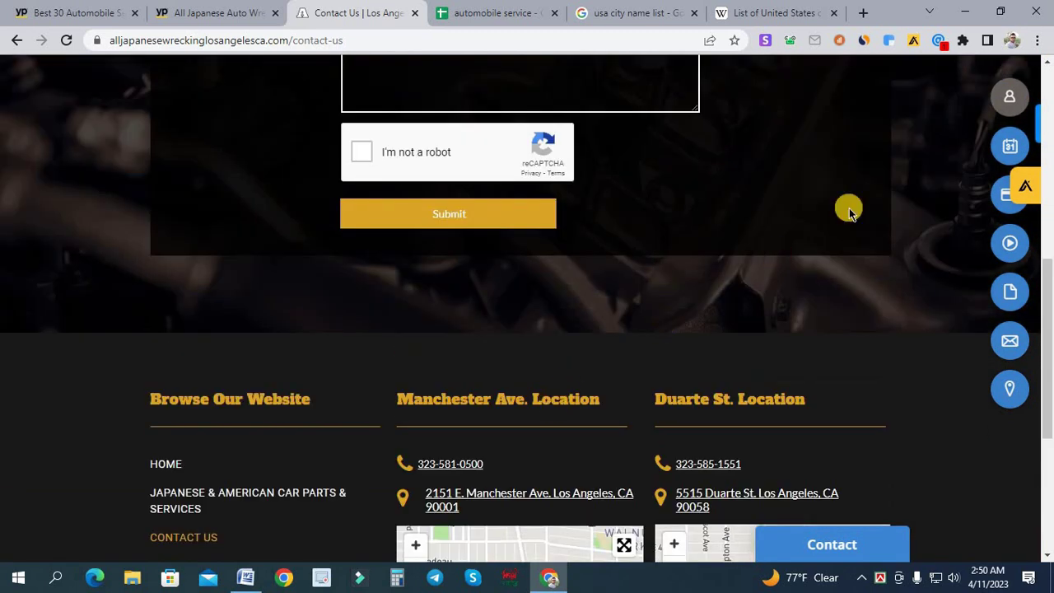
pyautogui.scroll(-3, 850, 207)
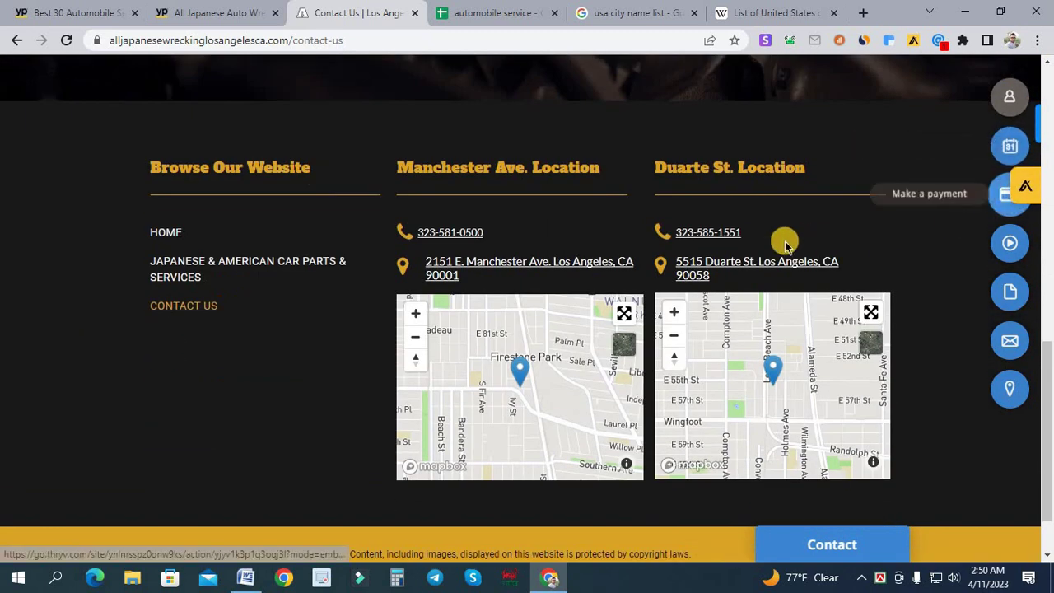
pyautogui.scroll(5, 683, 264)
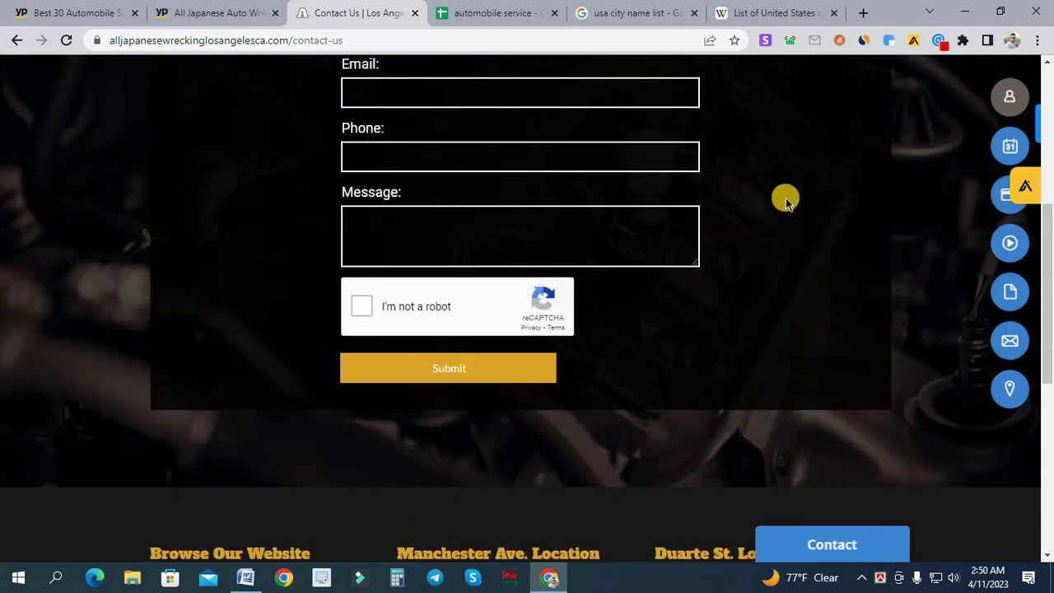
pyautogui.scroll(-4, 807, 181)
pyautogui.scroll(6, 793, 186)
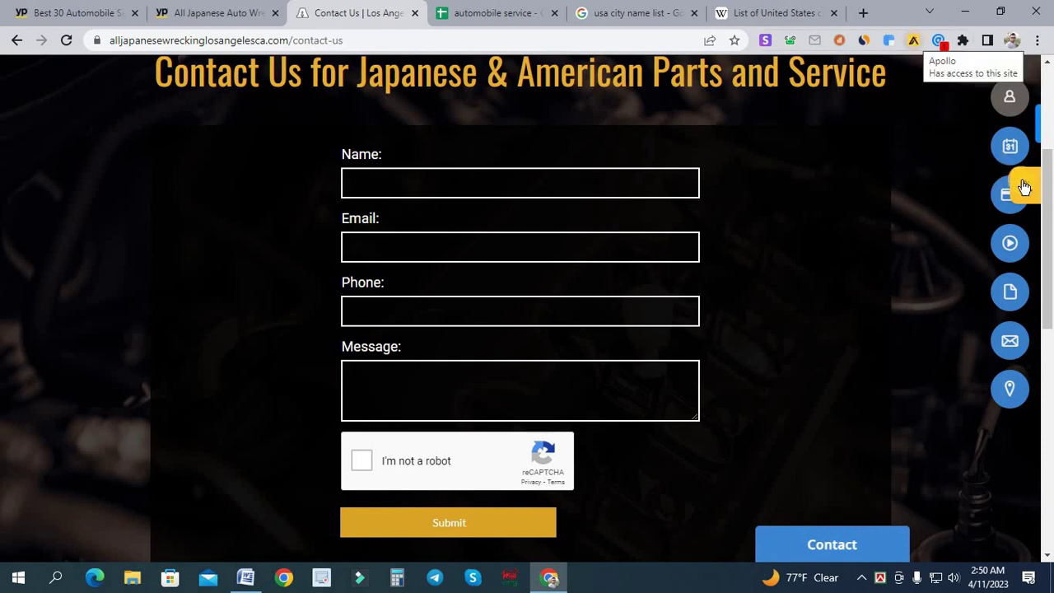
# Check the contact page for company emails with the Apollo and Email Hunter extensions, clearing the placeholder address from Email Hunter's list.
pyautogui.click(914, 41)
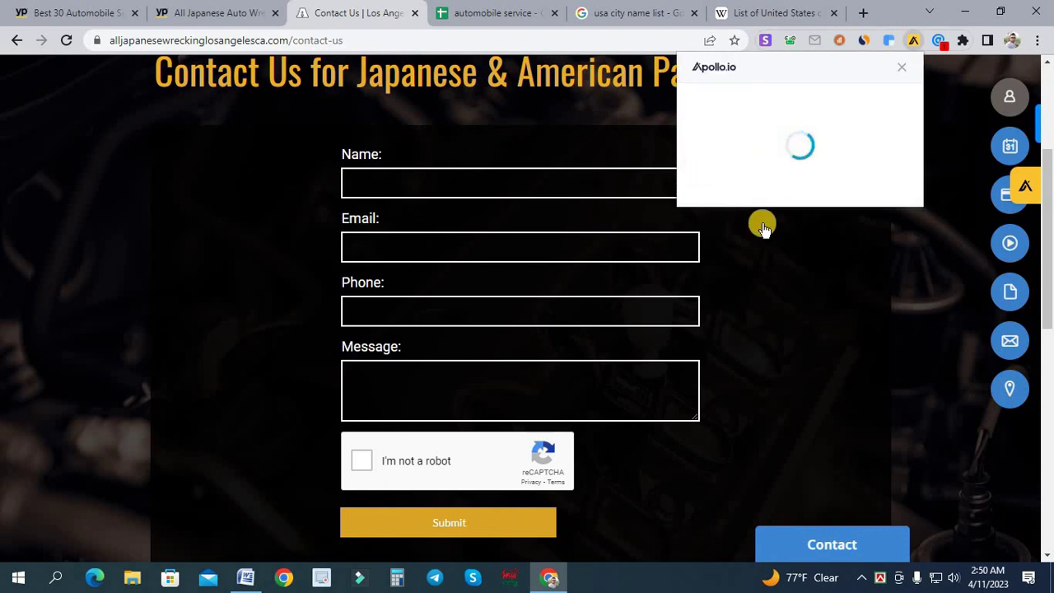
pyautogui.click(914, 45)
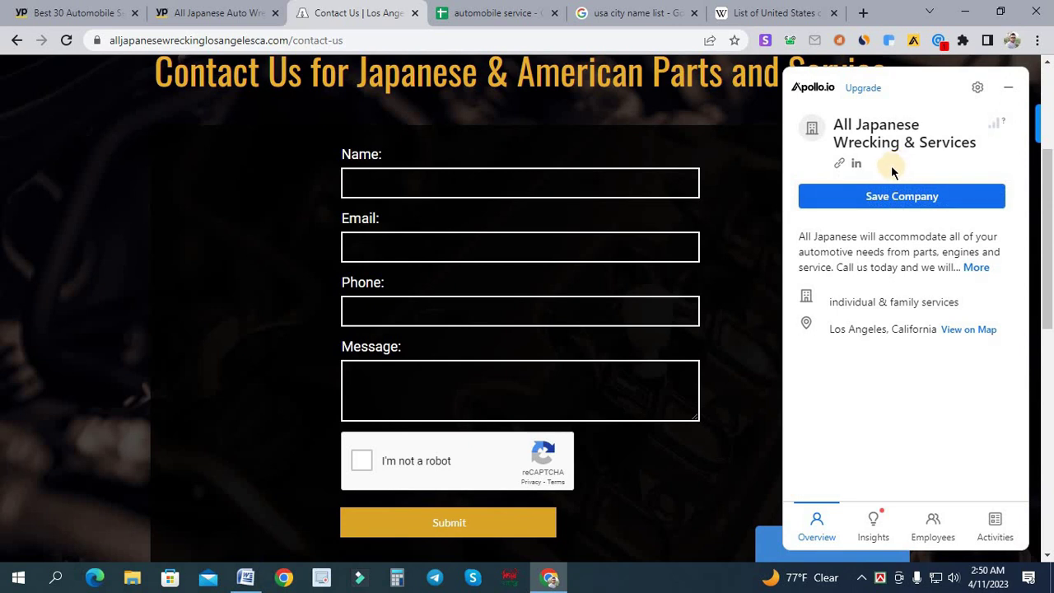
pyautogui.click(939, 41)
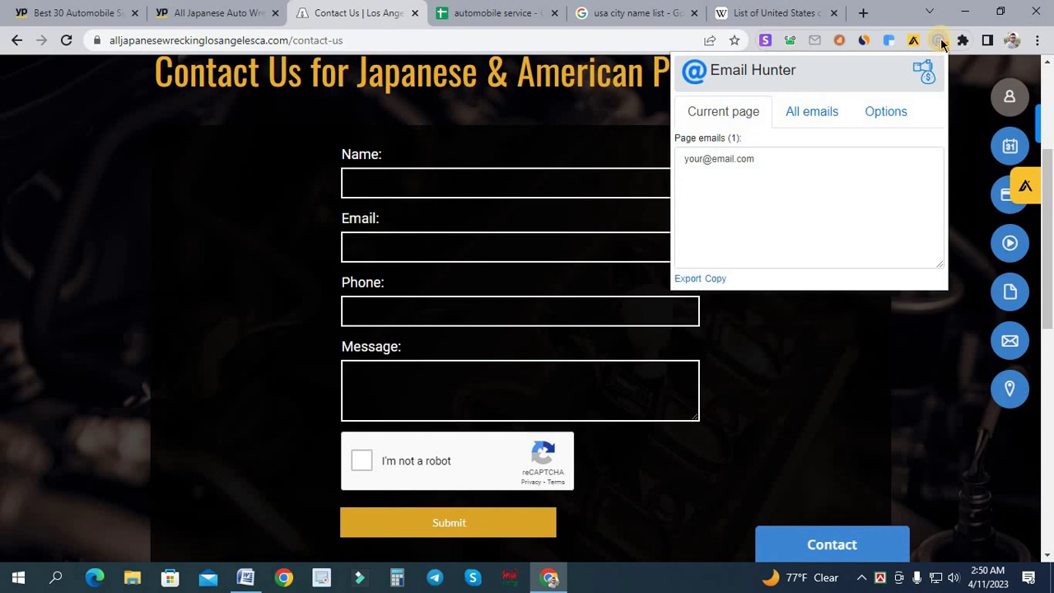
pyautogui.click(731, 173)
pyautogui.click(752, 160)
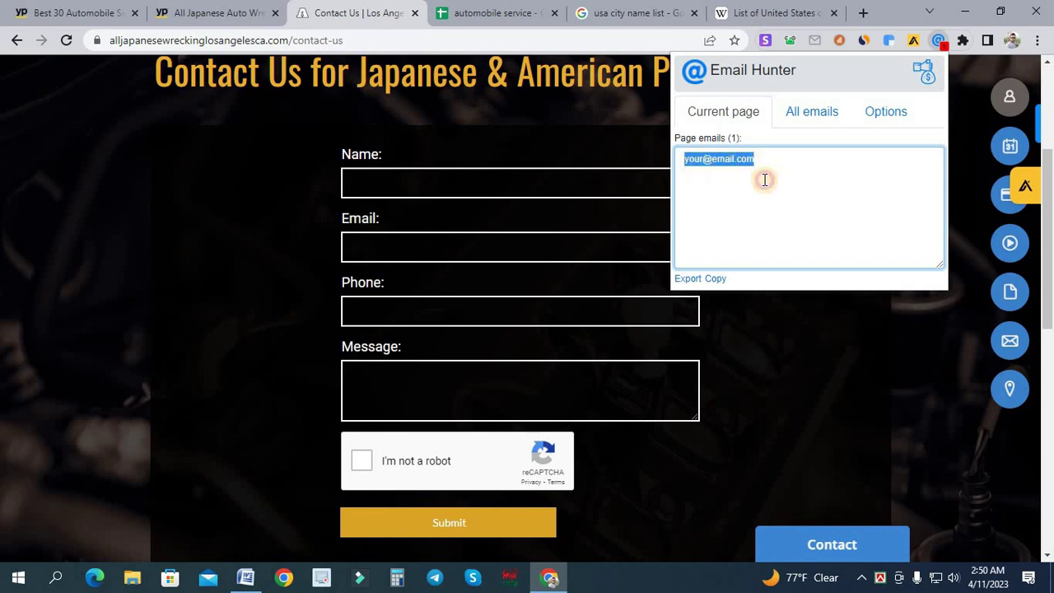
pyautogui.press('BackSpace')
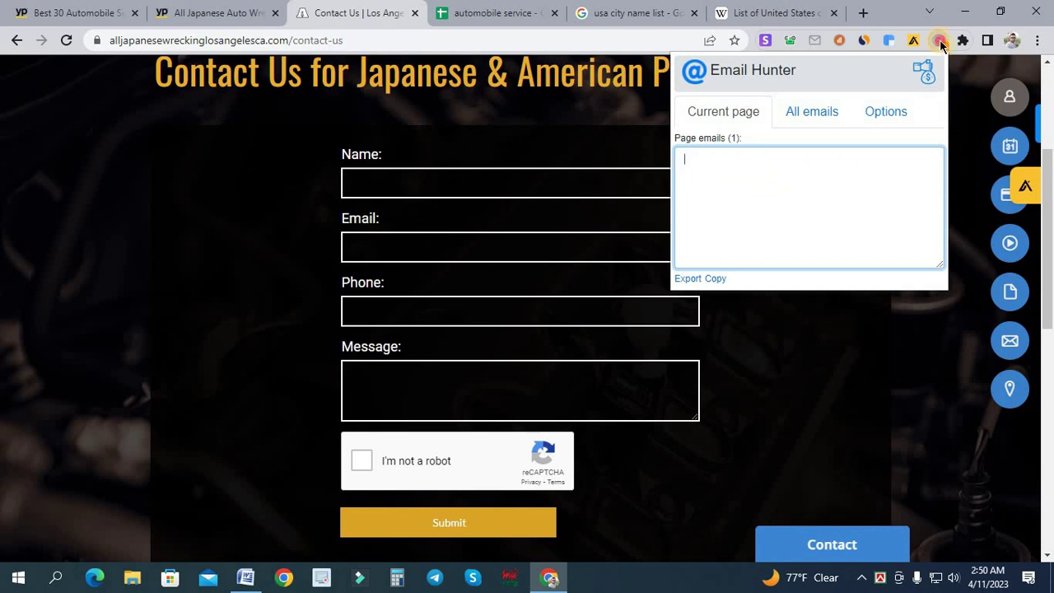
pyautogui.click(356, 259)
# Check the contact page's footer for an email address, then close the website and return to the Yellow Pages results.
pyautogui.scroll(-7, 365, 316)
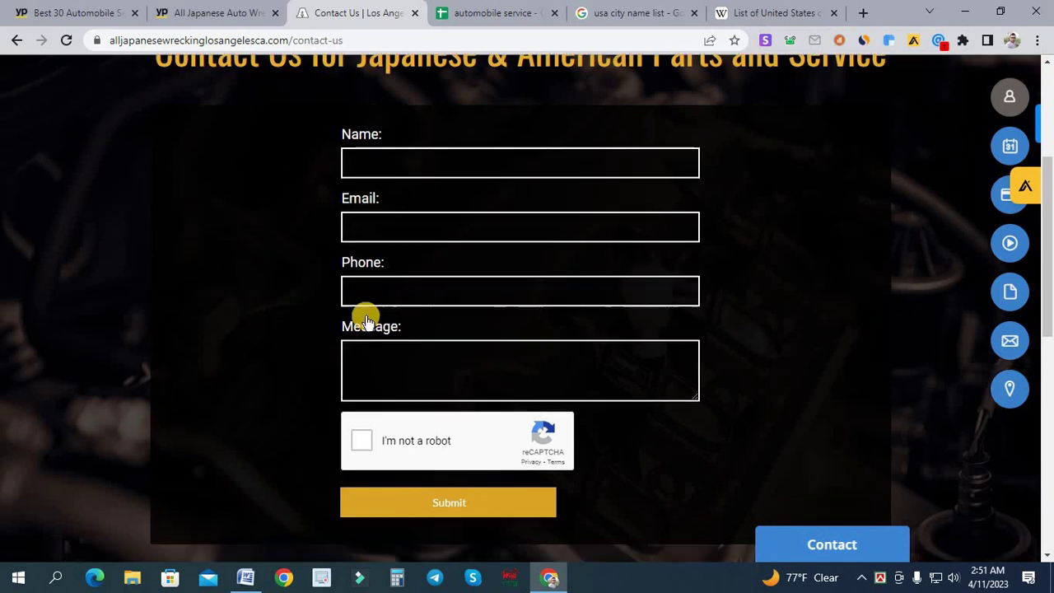
pyautogui.scroll(-1, 365, 315)
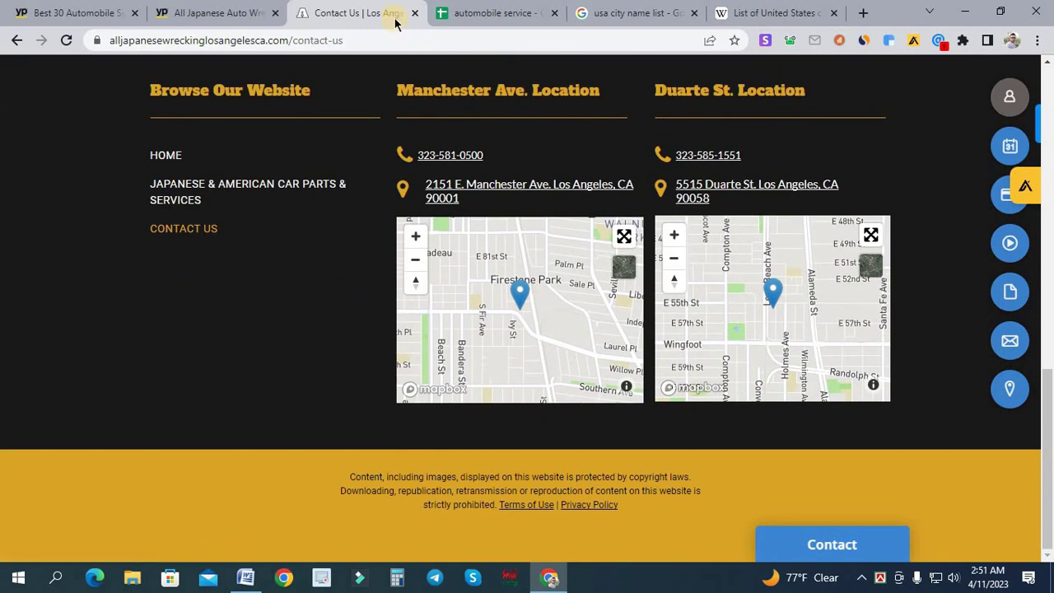
pyautogui.click(834, 564)
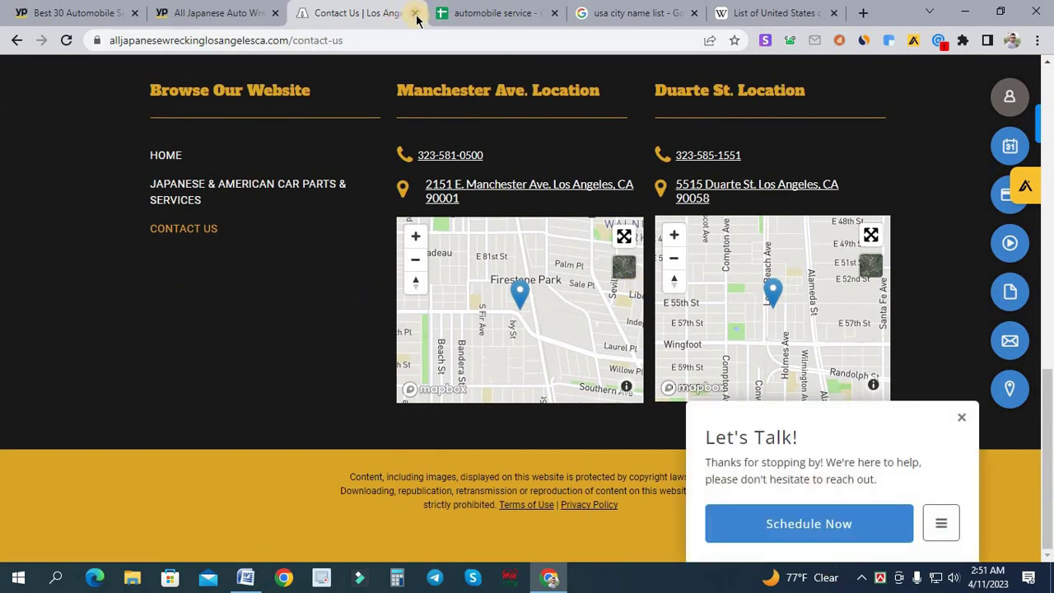
pyautogui.hotkey('ctrl', 'w')
pyautogui.click(222, 15)
pyautogui.hotkey('ctrl', 'shift', 'Tab')
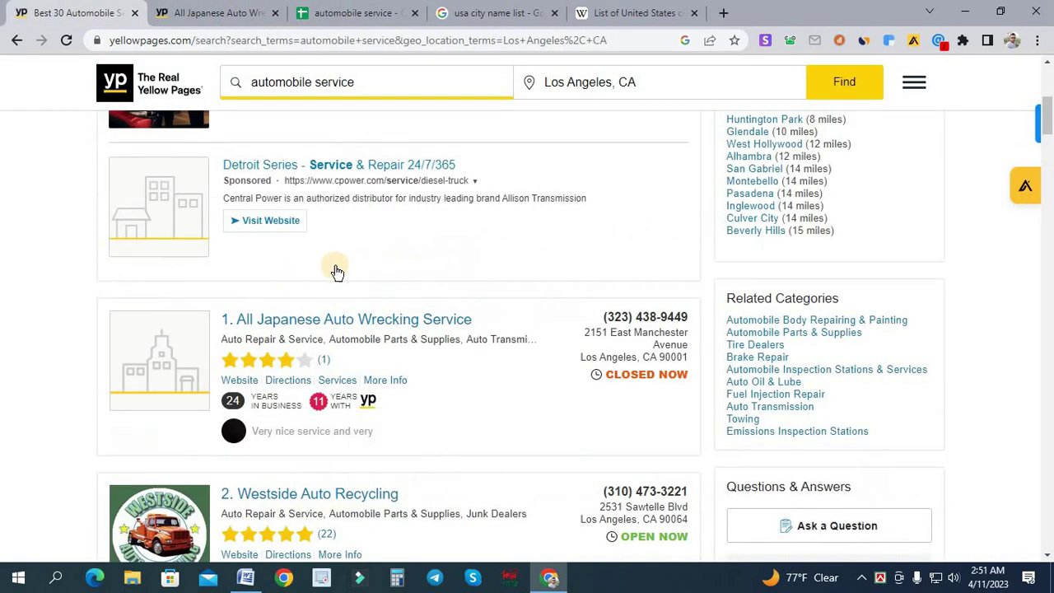
# Open the Westside Auto Recycling listing in a separate tab, close the All Japanese Auto Wrecking Service listing and switch to the new one.
pyautogui.scroll(-3, 341, 311)
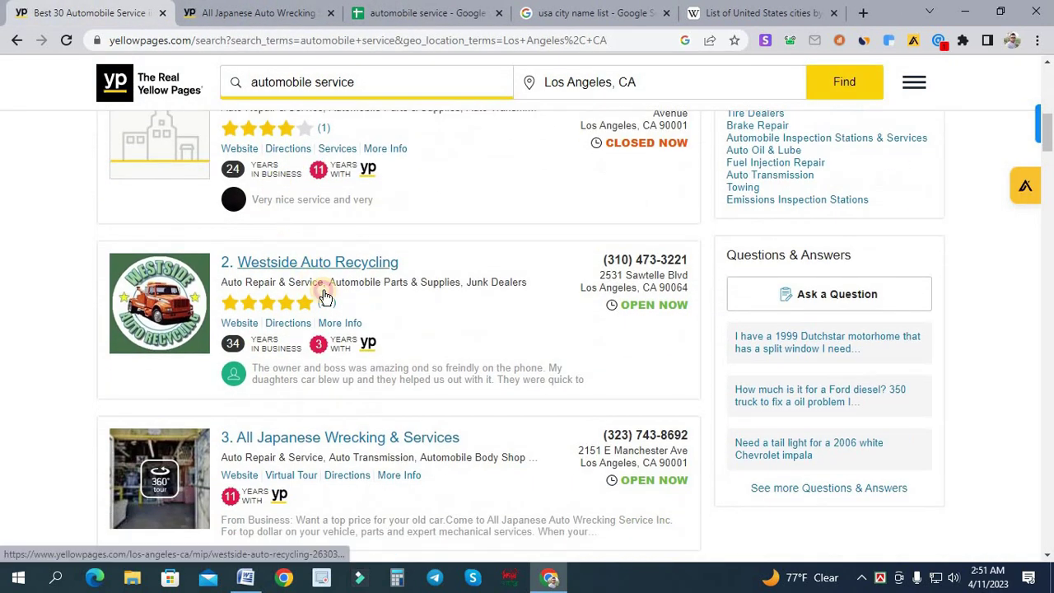
pyautogui.rightClick(296, 266)
pyautogui.click(338, 274)
pyautogui.click(408, 17)
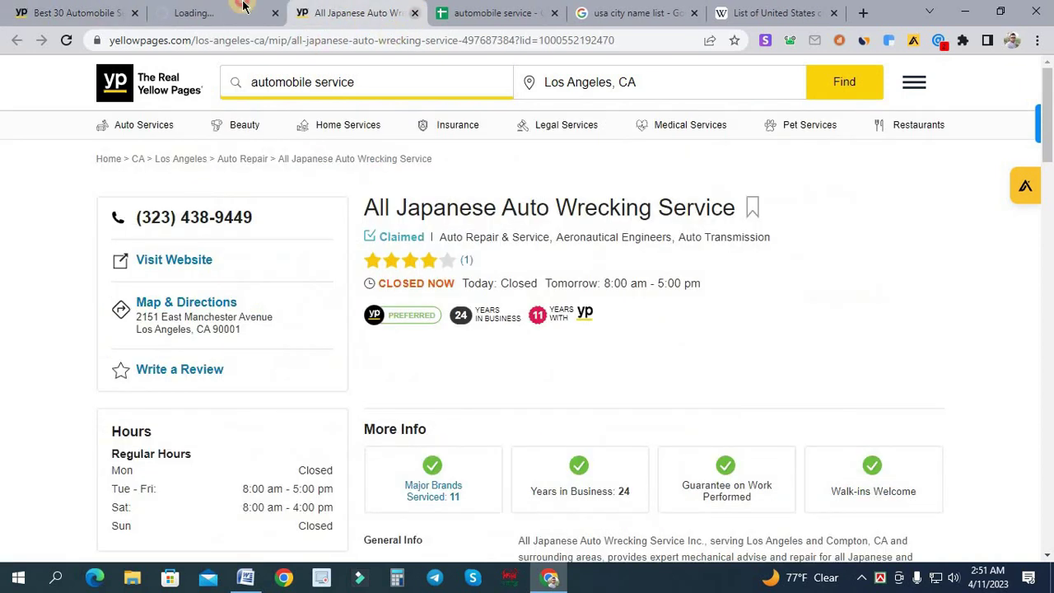
pyautogui.hotkey('ctrl', 'w')
pyautogui.hotkey('ctrl', 'shift', 'Tab')
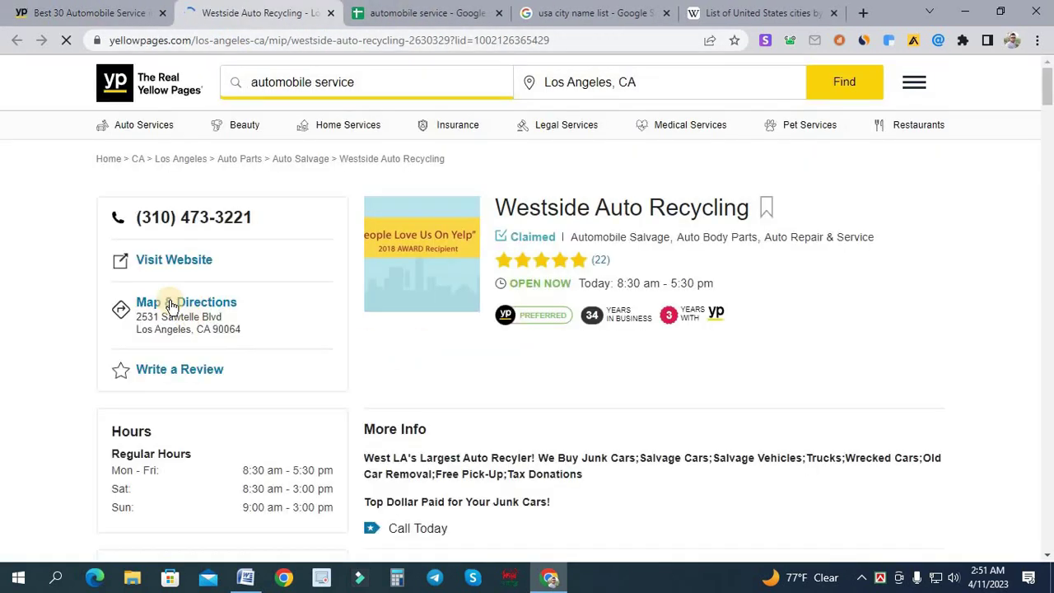
# Open the Westside Auto Recycling website, find its email address with an "@" page search and copy it.
pyautogui.click(209, 262)
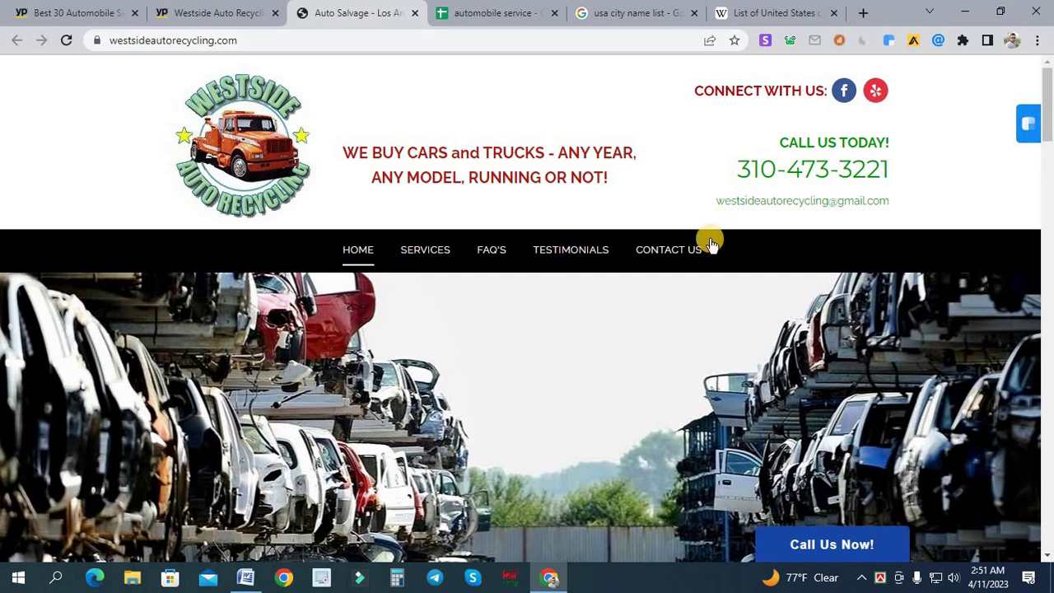
pyautogui.hotkey('ctrl', 'f')
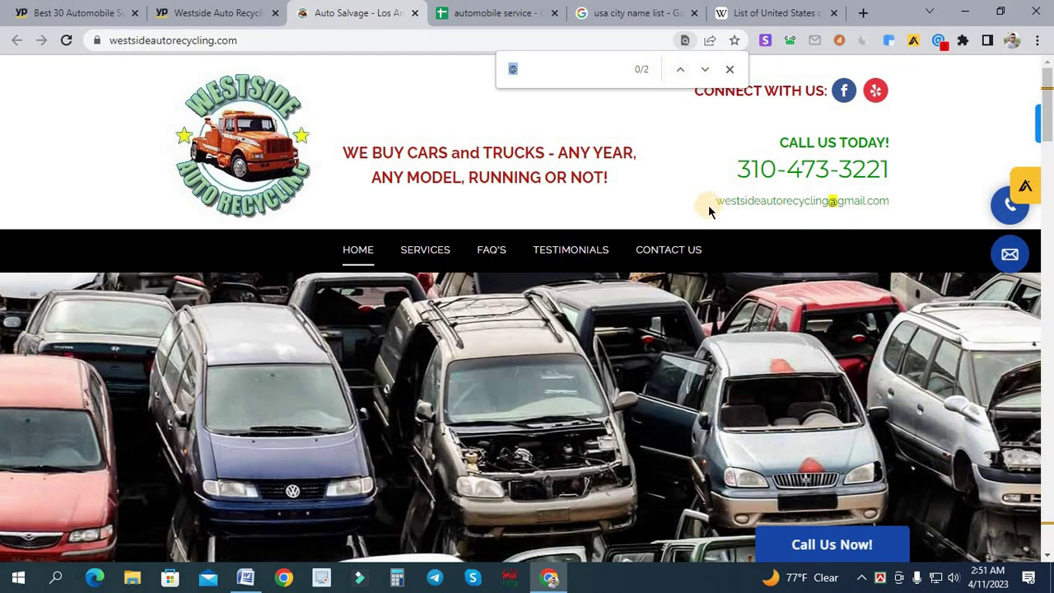
pyautogui.moveTo(709, 212); pyautogui.dragTo(865, 221)
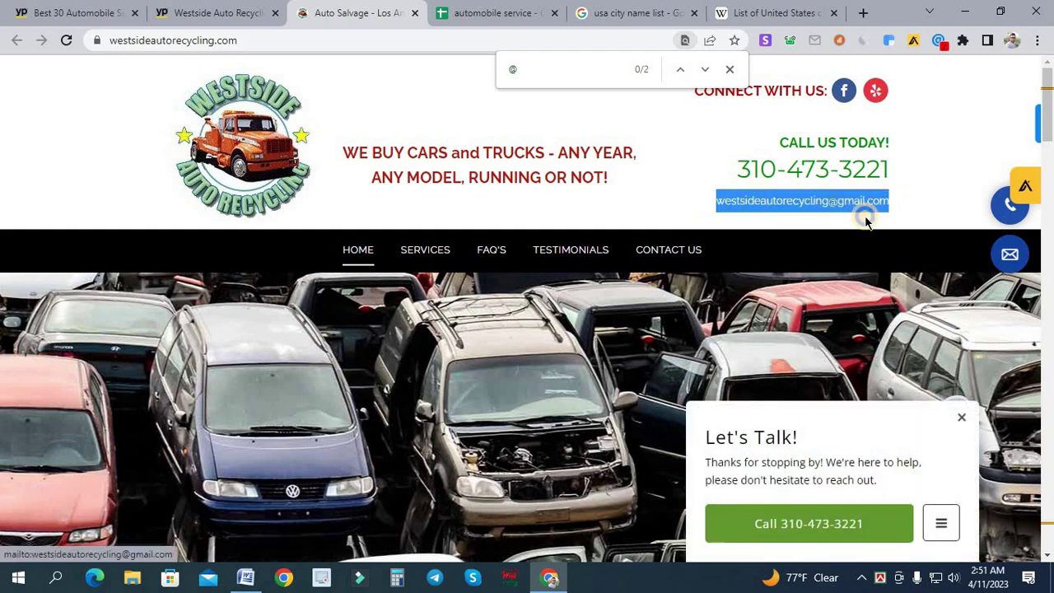
pyautogui.rightClick(766, 202)
pyautogui.click(786, 313)
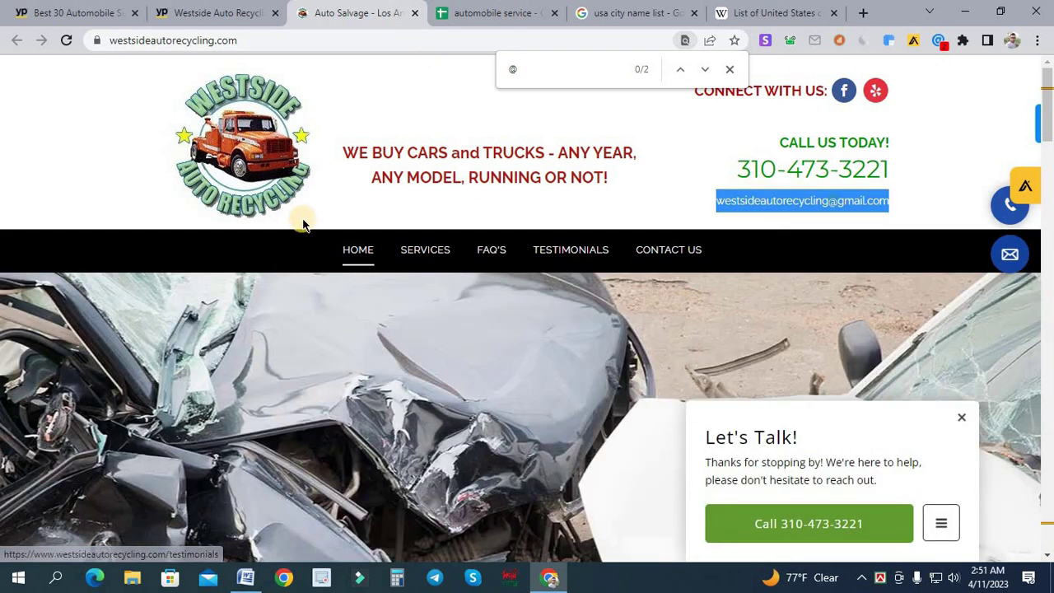
# Paste the copied company email into the Email column of row 2 in the automobile service sheet.
pyautogui.hotkey('ctrl', 'Tab')
pyautogui.doubleClick(220, 207)
pyautogui.rightClick(223, 212)
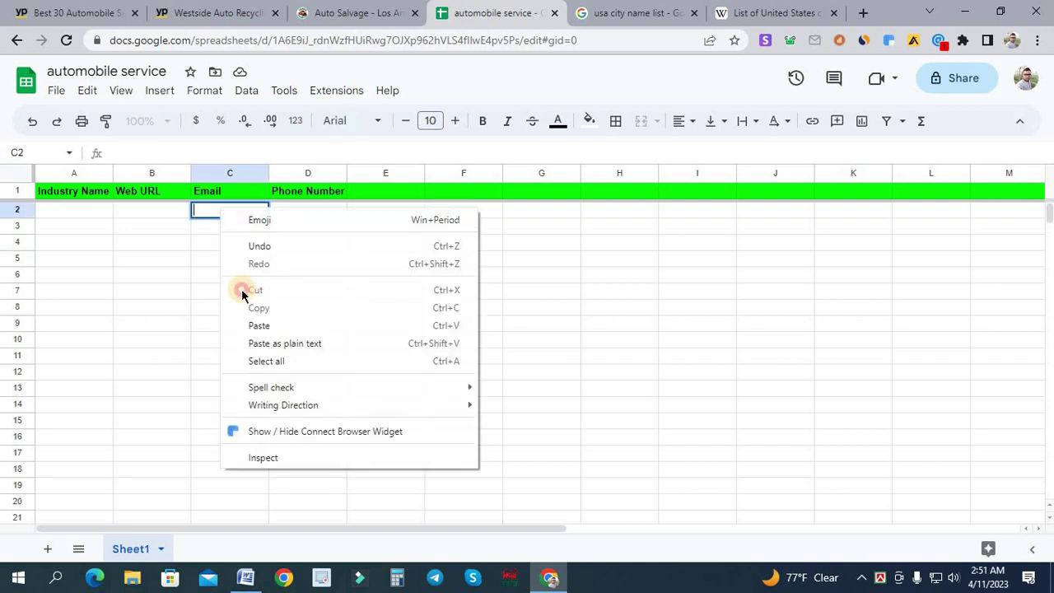
pyautogui.click(247, 322)
pyautogui.click(255, 285)
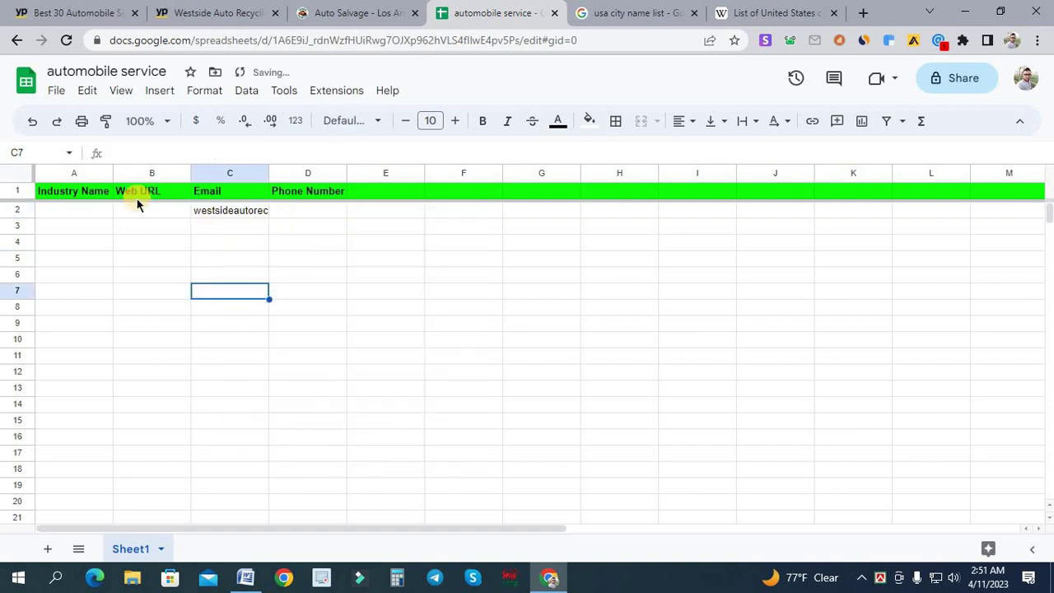
# Copy the Westside Auto Recycling website address and paste it into the Web URL column of row 2.
pyautogui.hotkey('ctrl', 'shift', 'Tab')
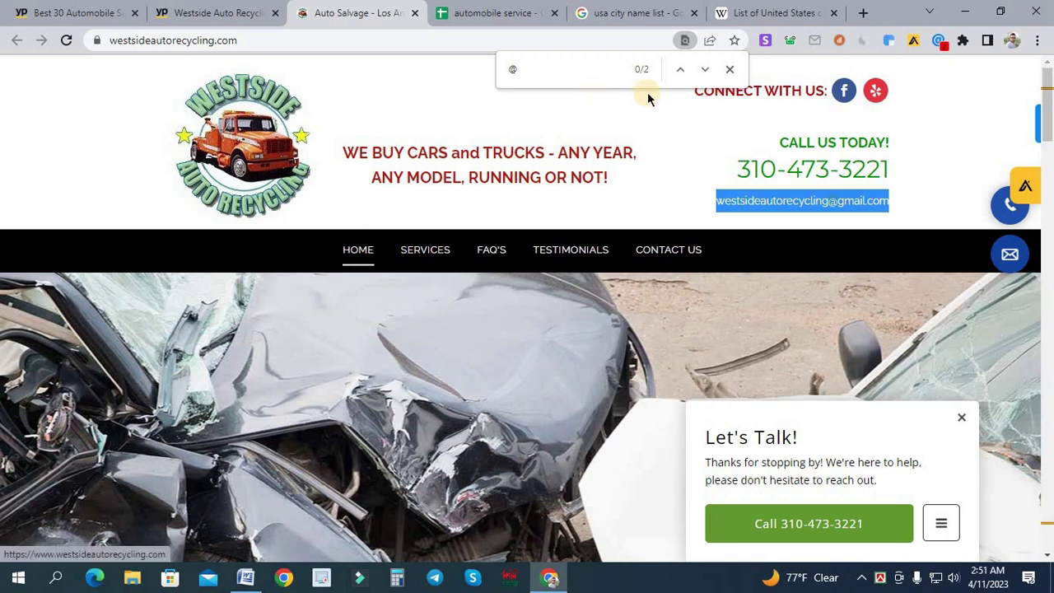
pyautogui.click(710, 39)
pyautogui.click(574, 125)
pyautogui.hotkey('ctrl', 'Tab')
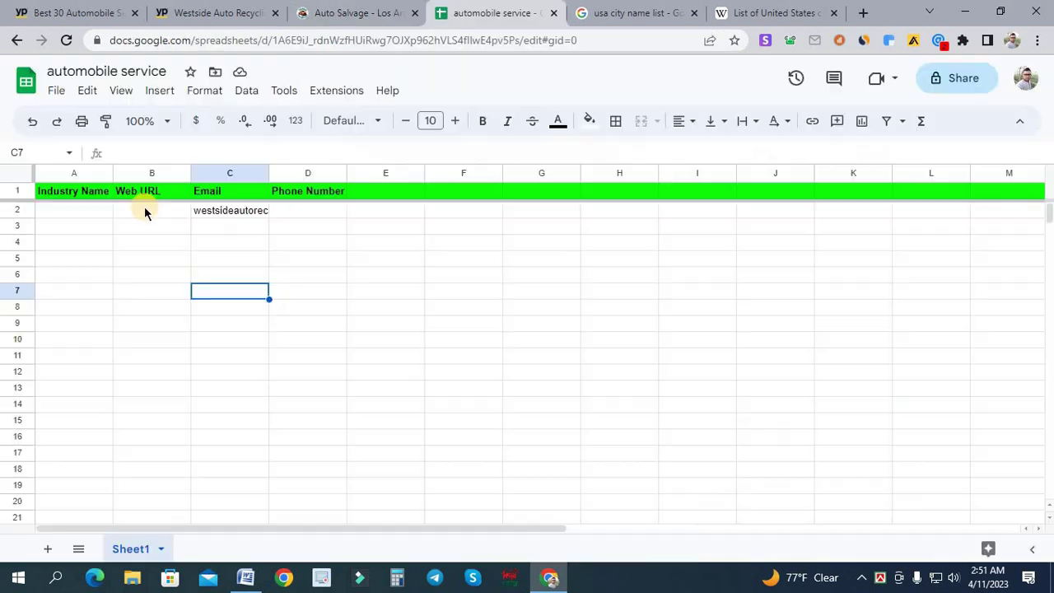
pyautogui.click(144, 207)
pyautogui.rightClick(178, 322)
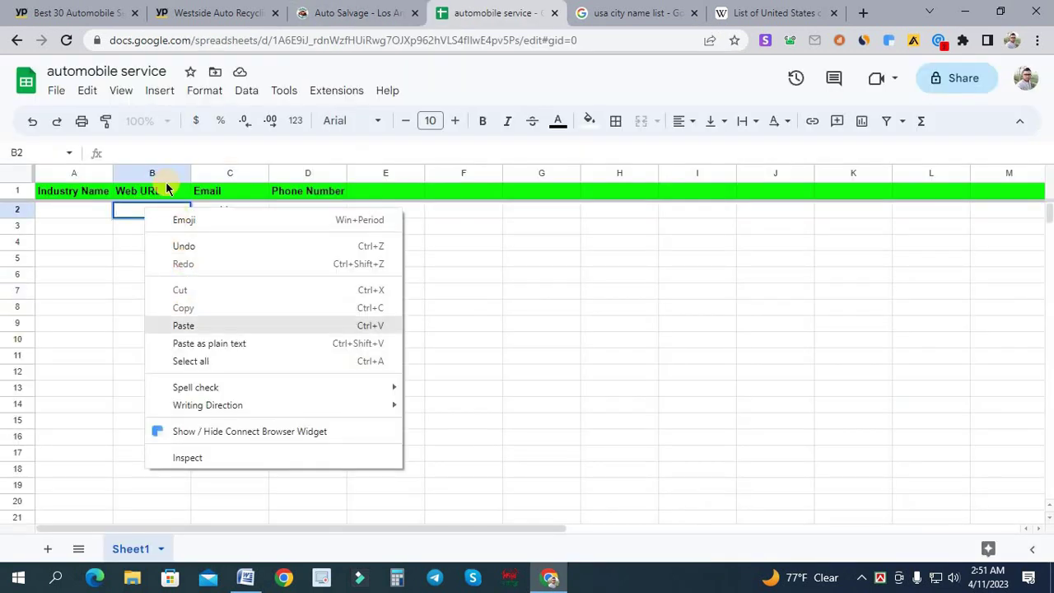
pyautogui.click(179, 325)
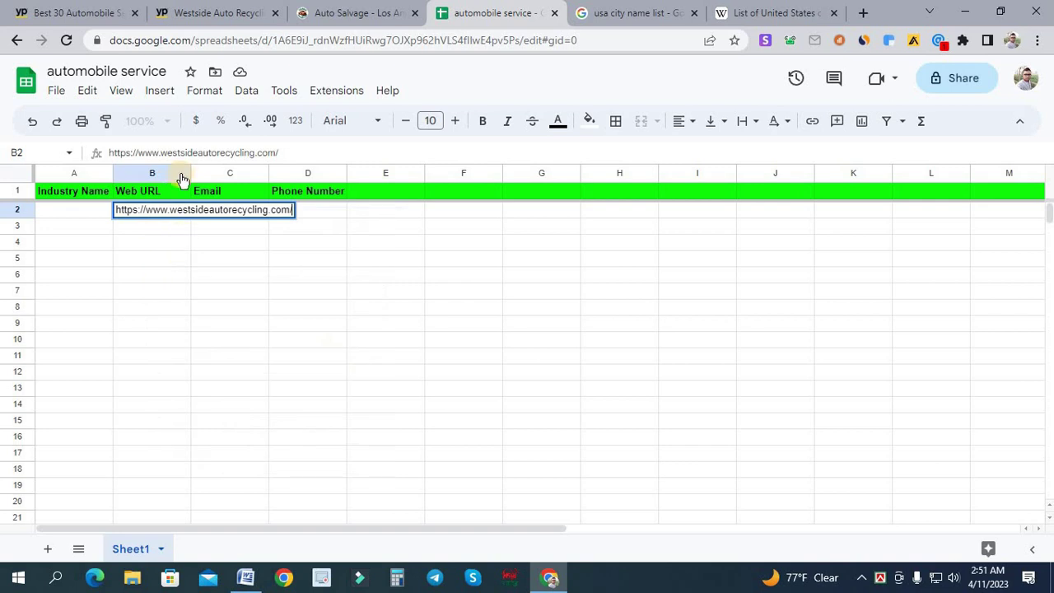
pyautogui.click(151, 262)
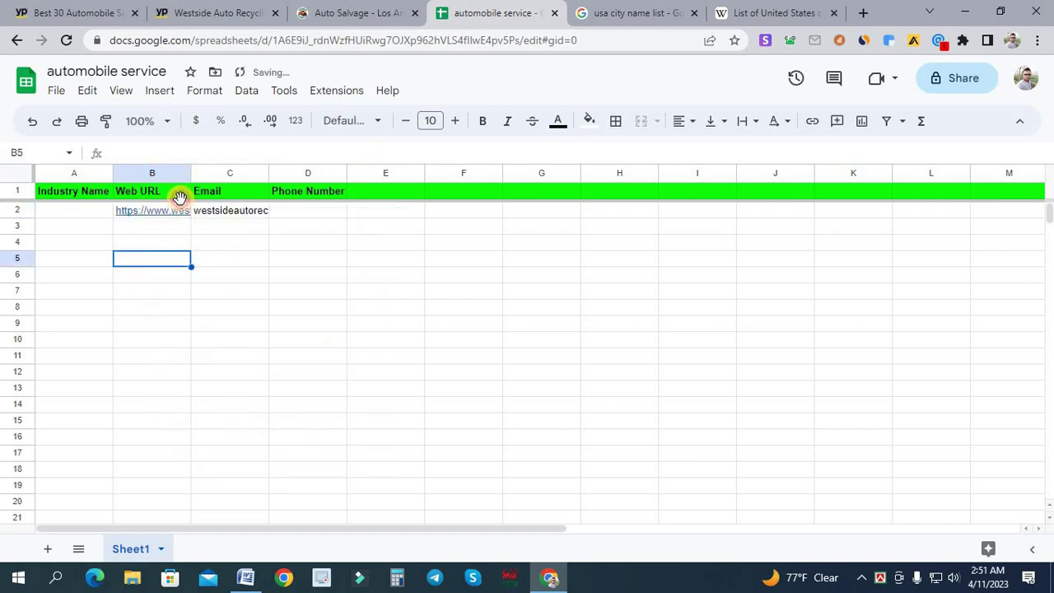
pyautogui.press('Up')
pyautogui.press('Up')
pyautogui.press('Up')
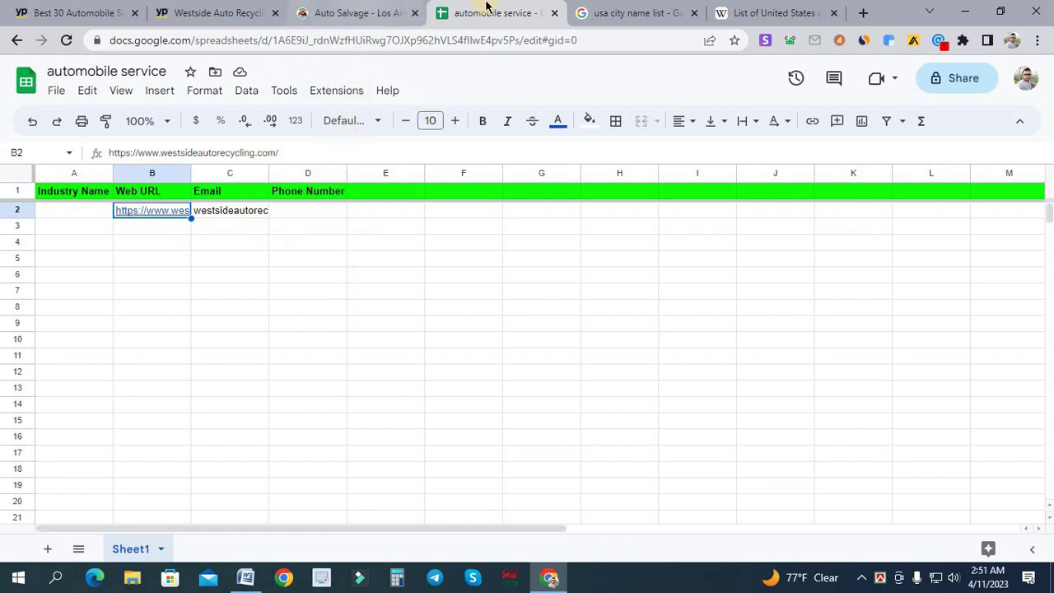
# Copy the company name from the welcome heading on the Westside Auto Recycling website.
pyautogui.click(354, 13)
pyautogui.click(486, 13)
pyautogui.hotkey('ctrl', 'shift', 'Tab')
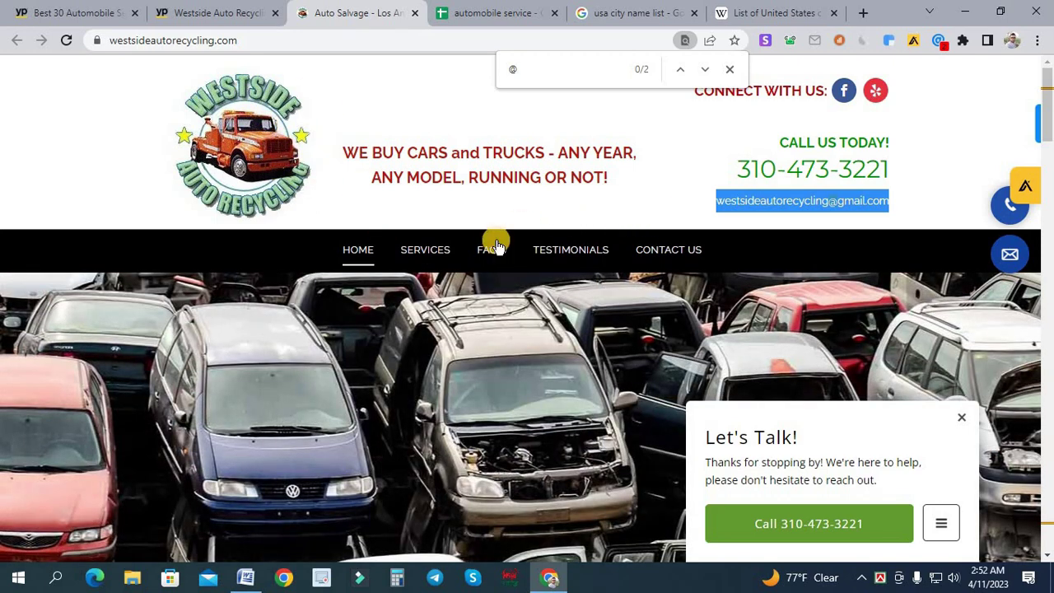
pyautogui.scroll(-6, 528, 284)
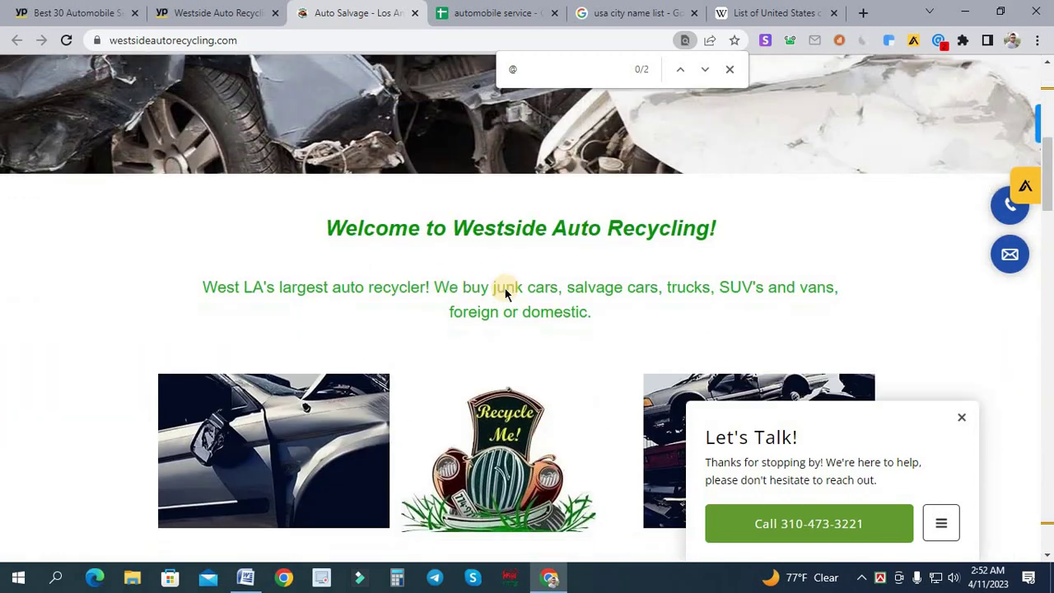
pyautogui.scroll(2, 525, 257)
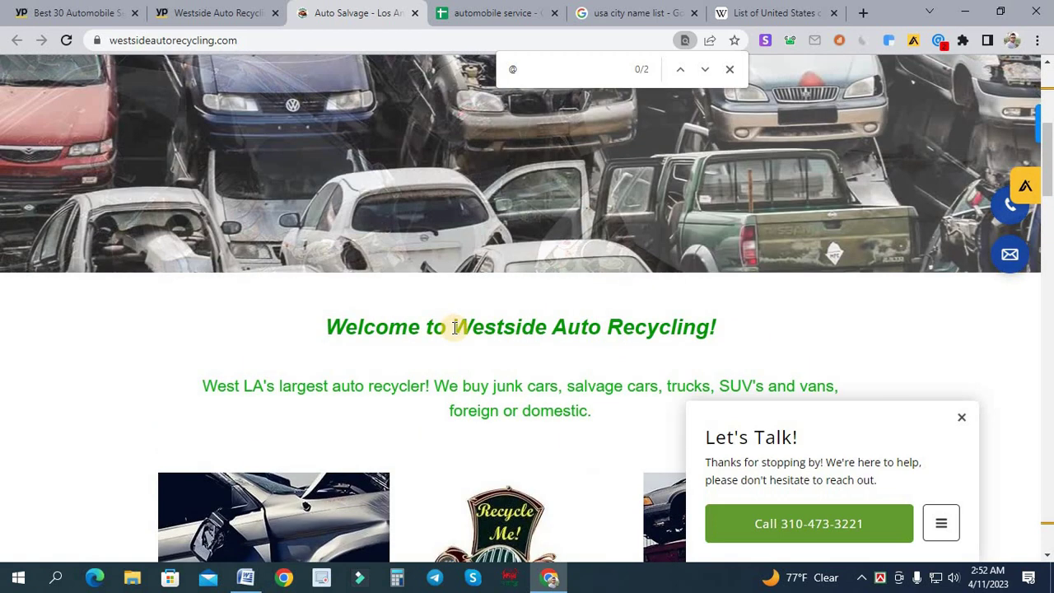
pyautogui.moveTo(455, 327); pyautogui.dragTo(701, 346)
pyautogui.rightClick(701, 346)
pyautogui.click(539, 335)
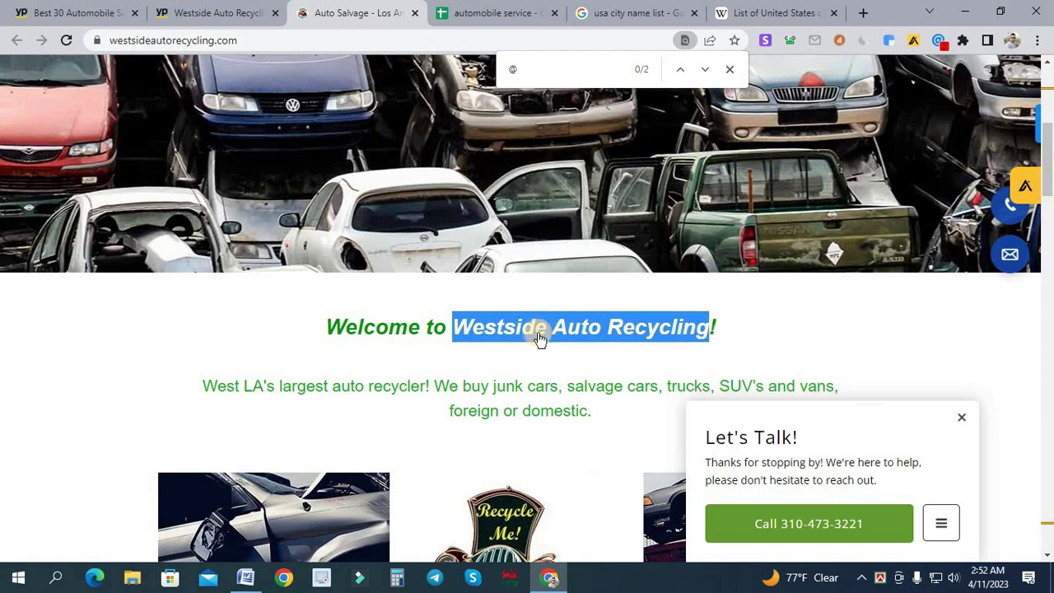
# Dismiss the website's chat pop-up and open the company's Facebook page from the footer in a separate tab.
pyautogui.scroll(-10, 535, 333)
pyautogui.scroll(-4, 605, 378)
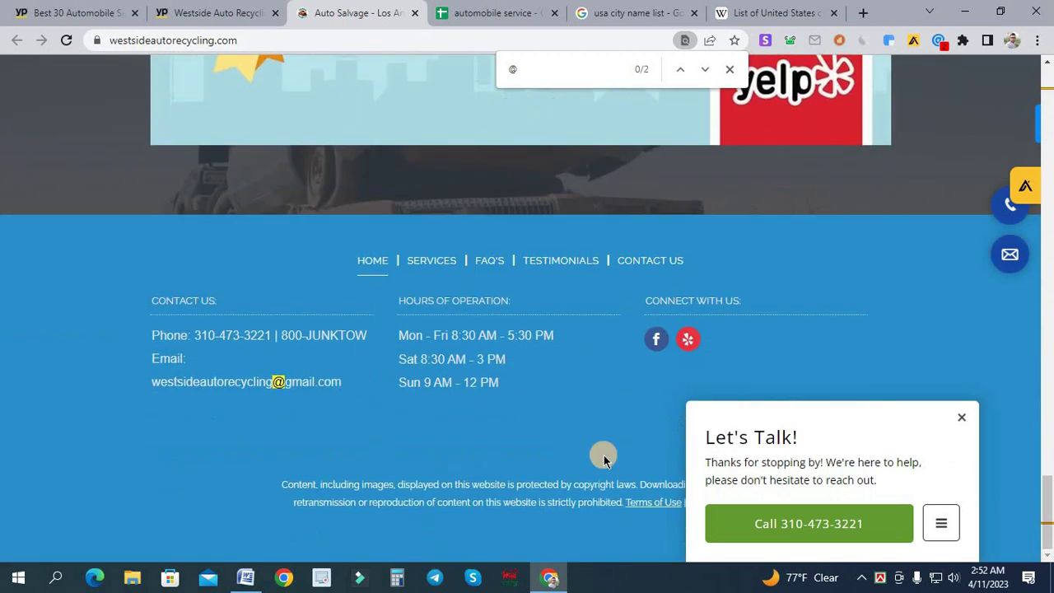
pyautogui.click(961, 423)
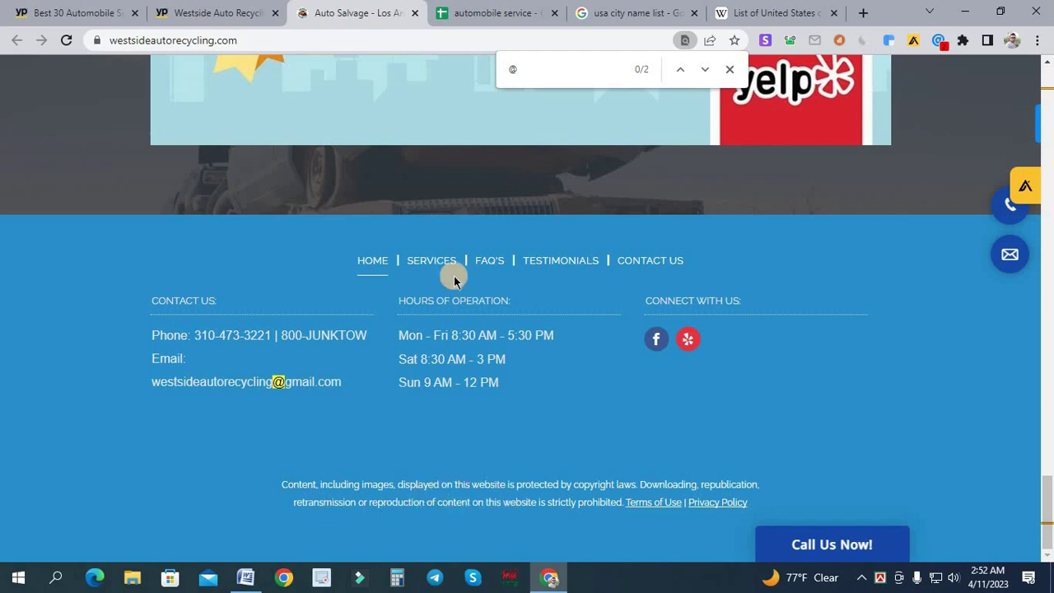
pyautogui.middleClick(656, 338)
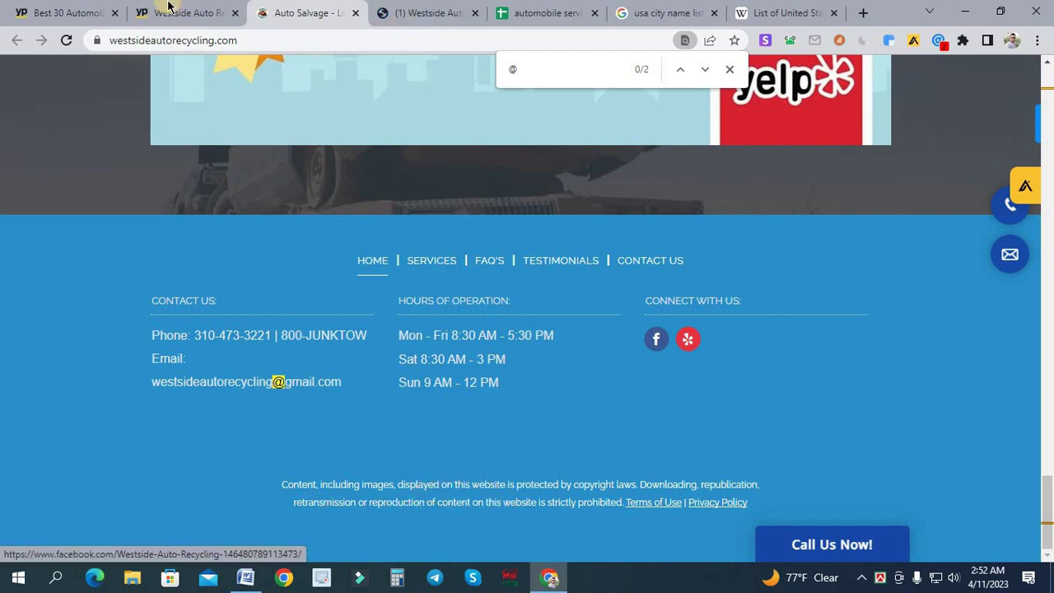
# Copy the name Westside Auto Recycling from its Yellow Pages listing into the Industry Name column of row 2.
pyautogui.click(165, 11)
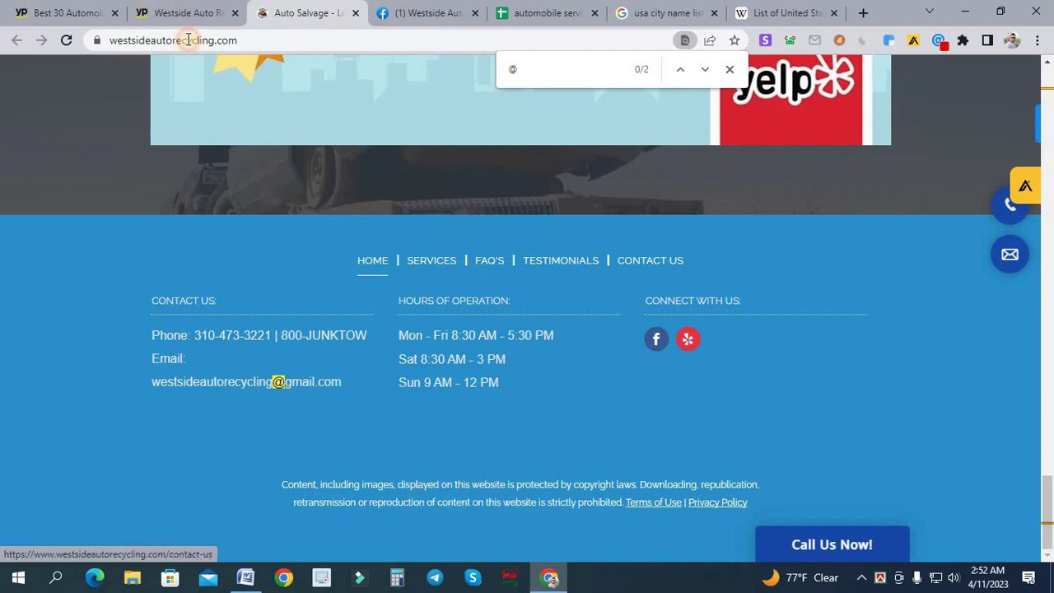
pyautogui.moveTo(500, 209); pyautogui.dragTo(741, 212)
pyautogui.rightClick(742, 213)
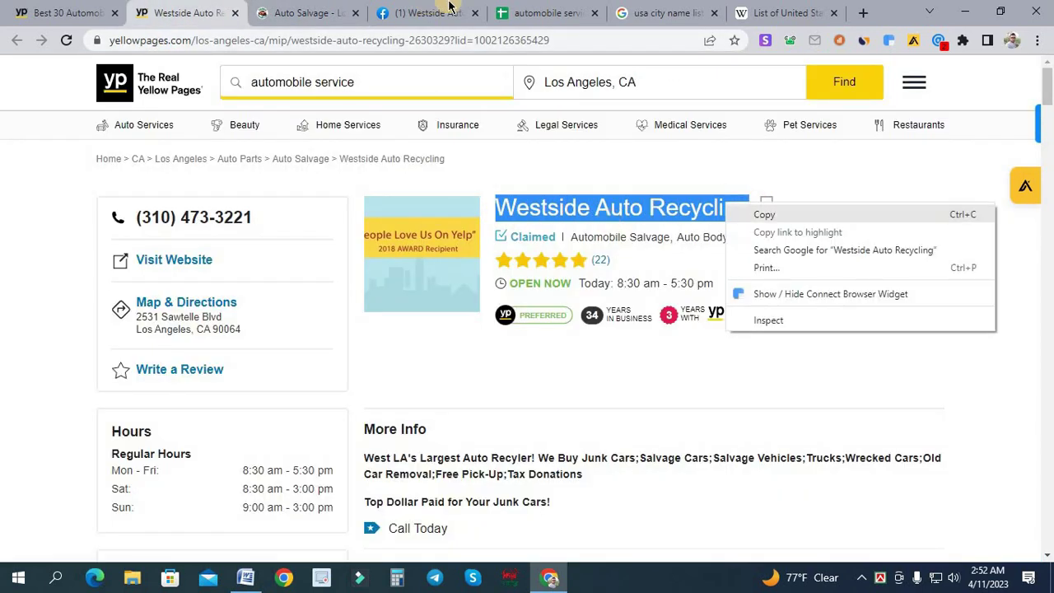
pyautogui.click(775, 215)
pyautogui.hotkey('ctrl', 'Tab')
pyautogui.hotkey('ctrl', 'Tab')
pyautogui.hotkey('ctrl', 'Tab')
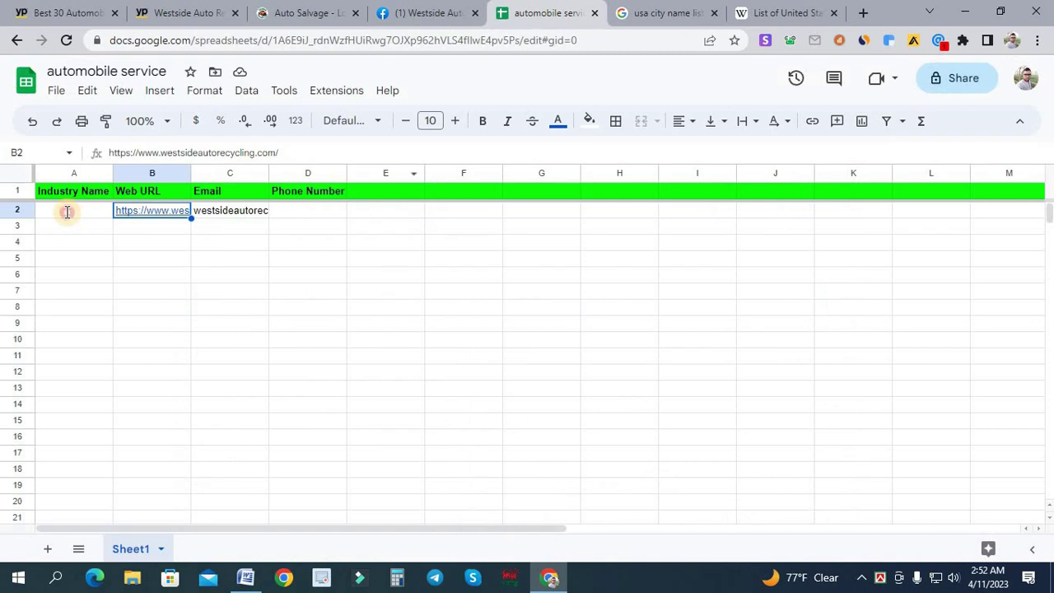
pyautogui.rightClick(72, 213)
pyautogui.click(98, 330)
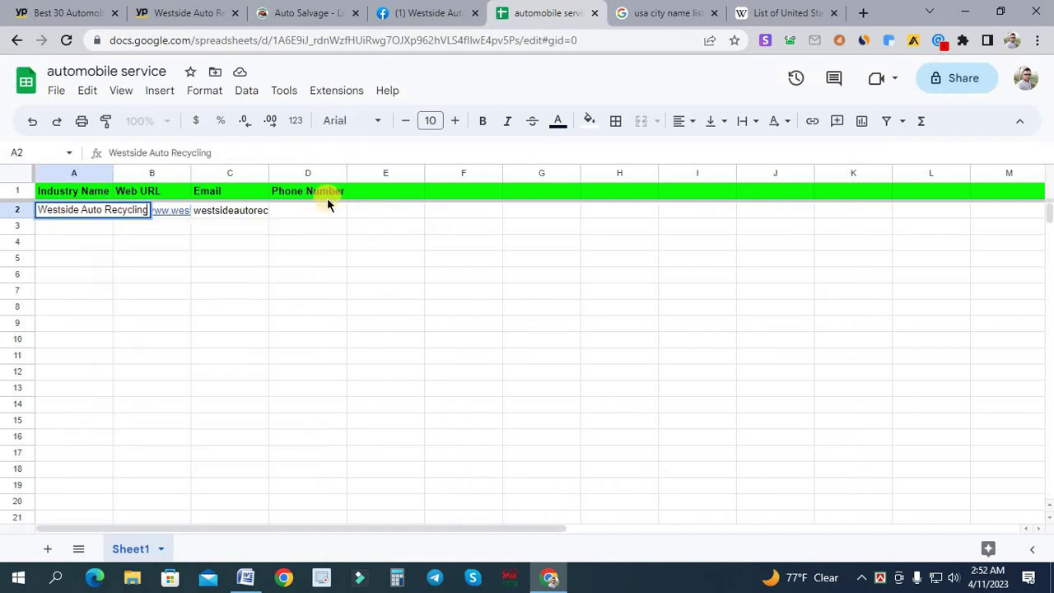
pyautogui.click(72, 290)
# Look through the Westside Auto Recycling website from footer to header for the company's phone number.
pyautogui.click(305, 13)
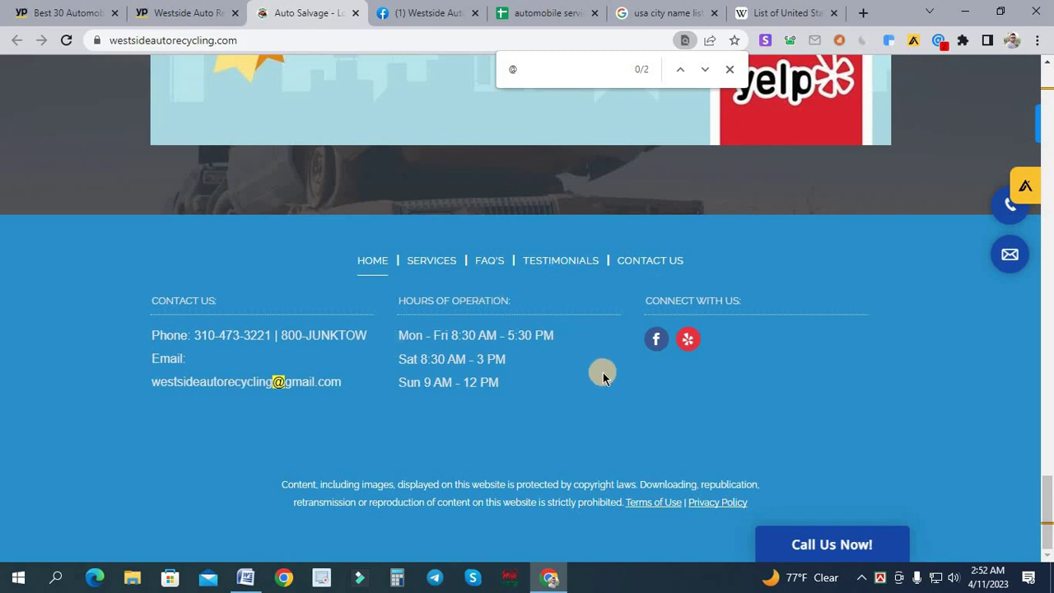
pyautogui.scroll(3, 577, 395)
pyautogui.scroll(-3, 535, 453)
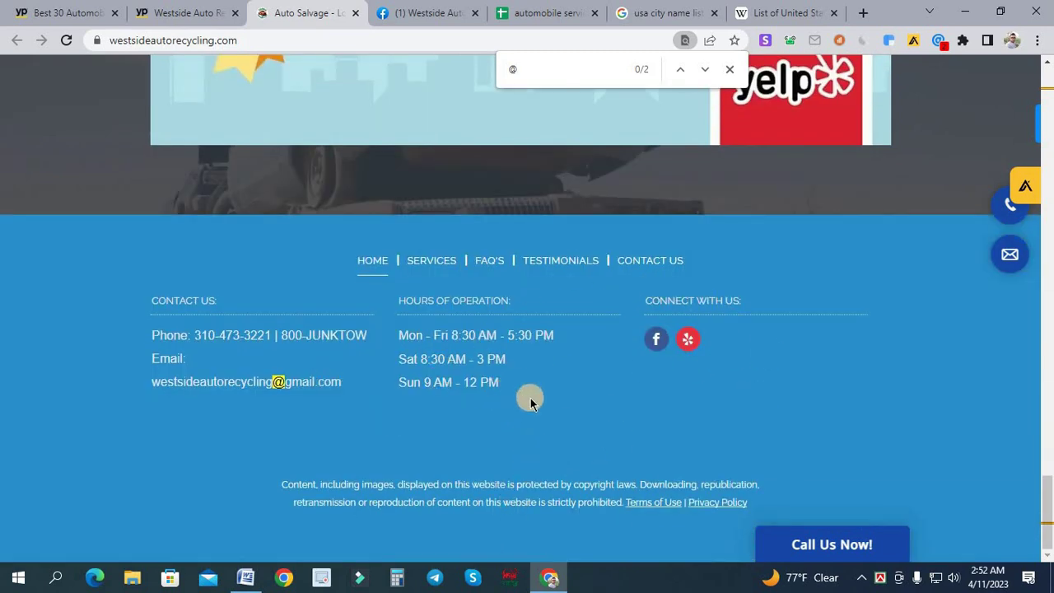
pyautogui.scroll(15, 589, 379)
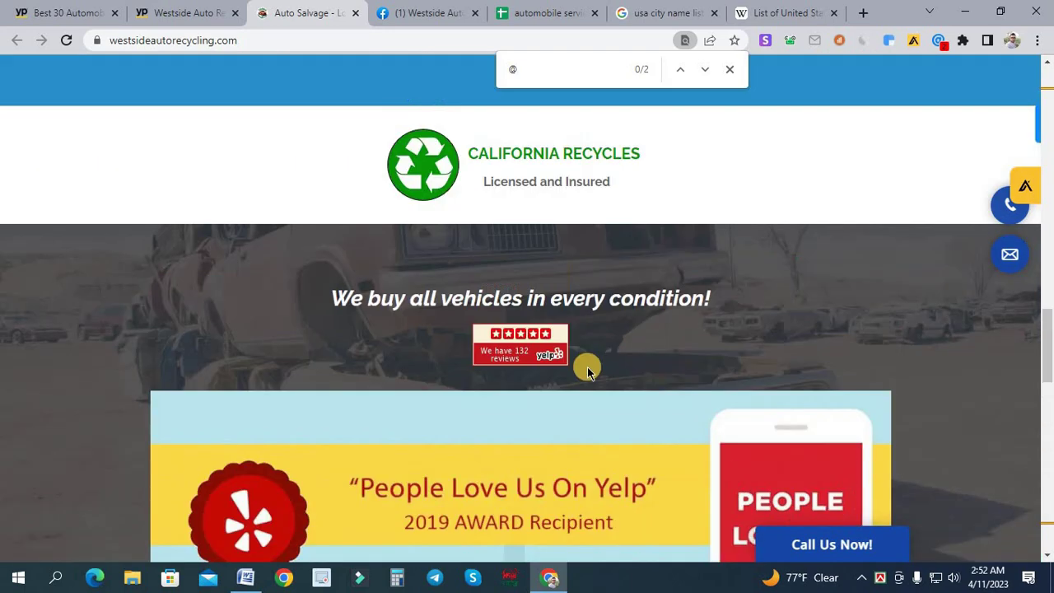
pyautogui.scroll(5, 589, 371)
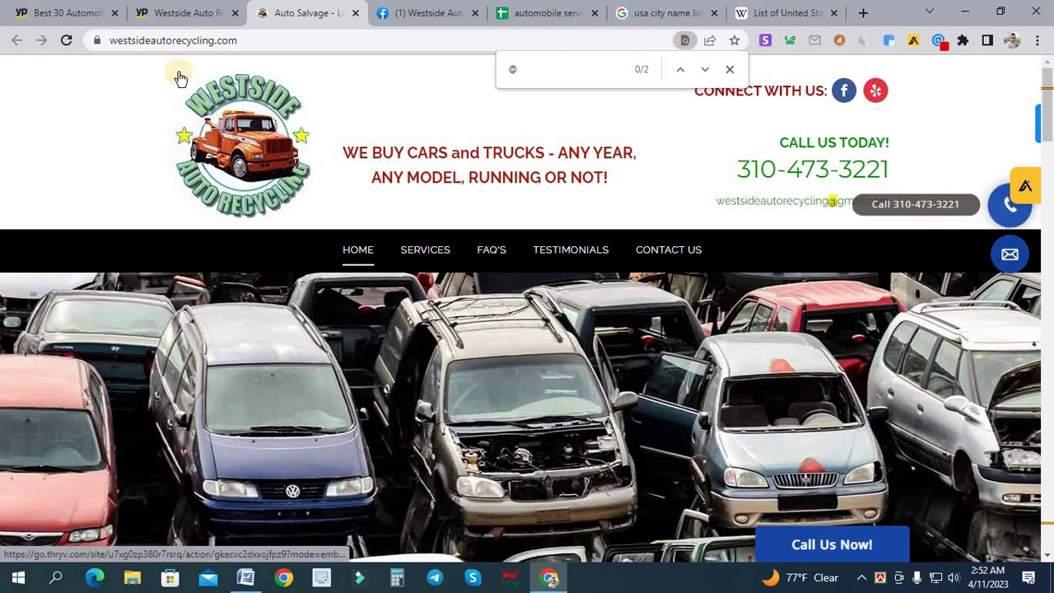
# Try to select the phone number on the Westside Auto Recycling Yellow Pages listing.
pyautogui.hotkey('ctrl', 'shift', 'Tab')
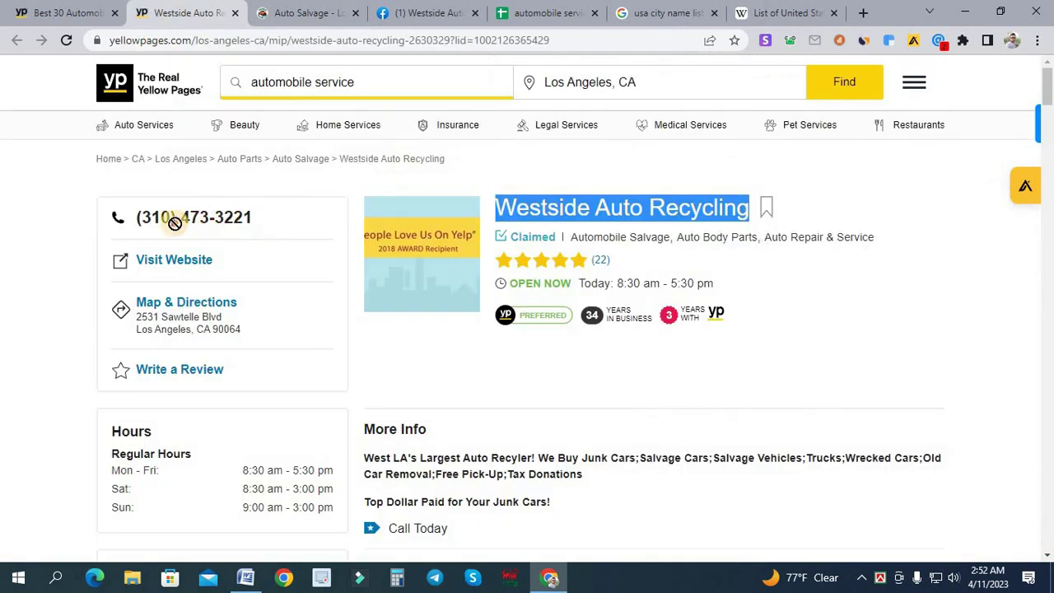
pyautogui.moveTo(174, 223)
pyautogui.mouseDown()
pyautogui.moveTo(120, 233)
pyautogui.moveTo(174, 219)
pyautogui.mouseUp()
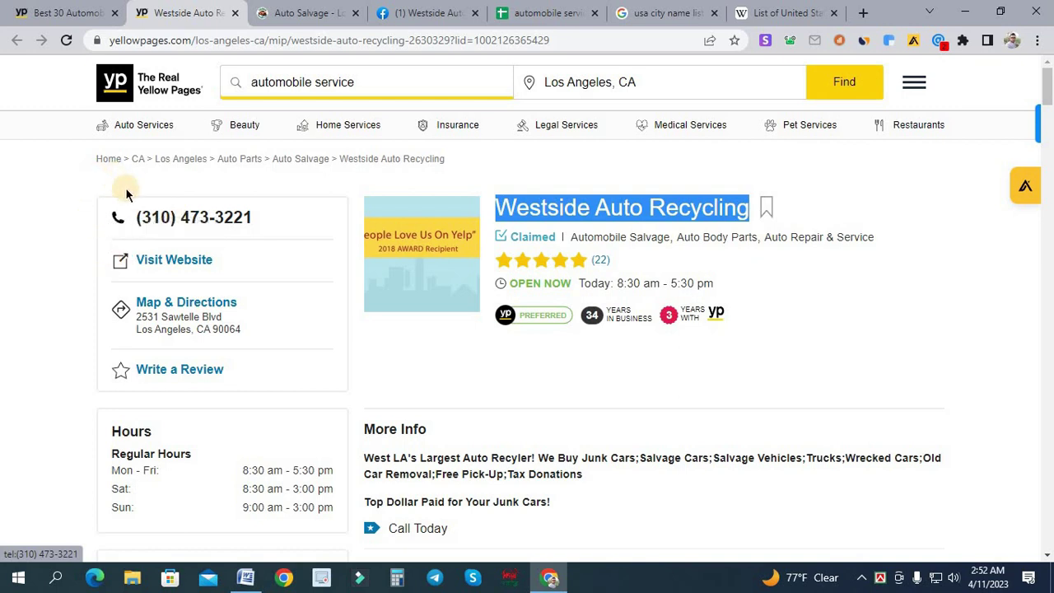
pyautogui.moveTo(257, 210); pyautogui.dragTo(341, 206)
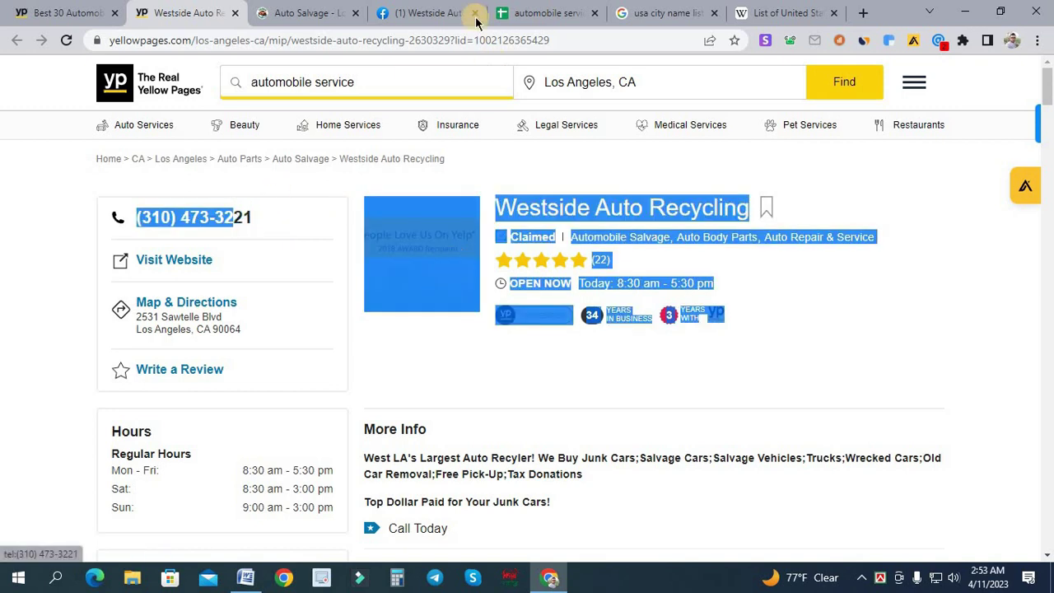
# Copy the phone number from the company's Facebook page intro into the Phone Number column of row 2.
pyautogui.click(426, 11)
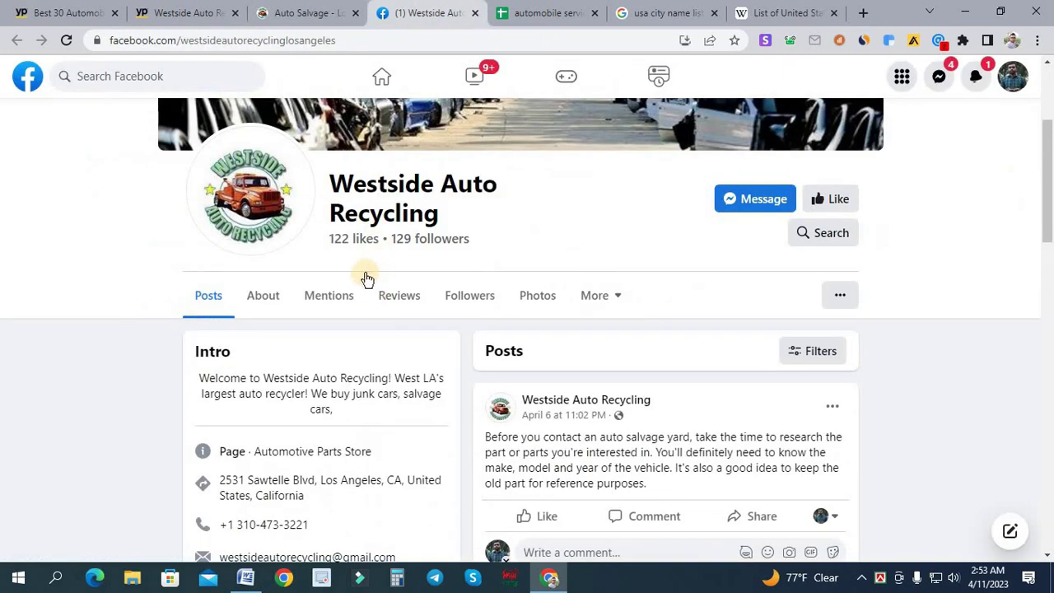
pyautogui.scroll(-3, 301, 283)
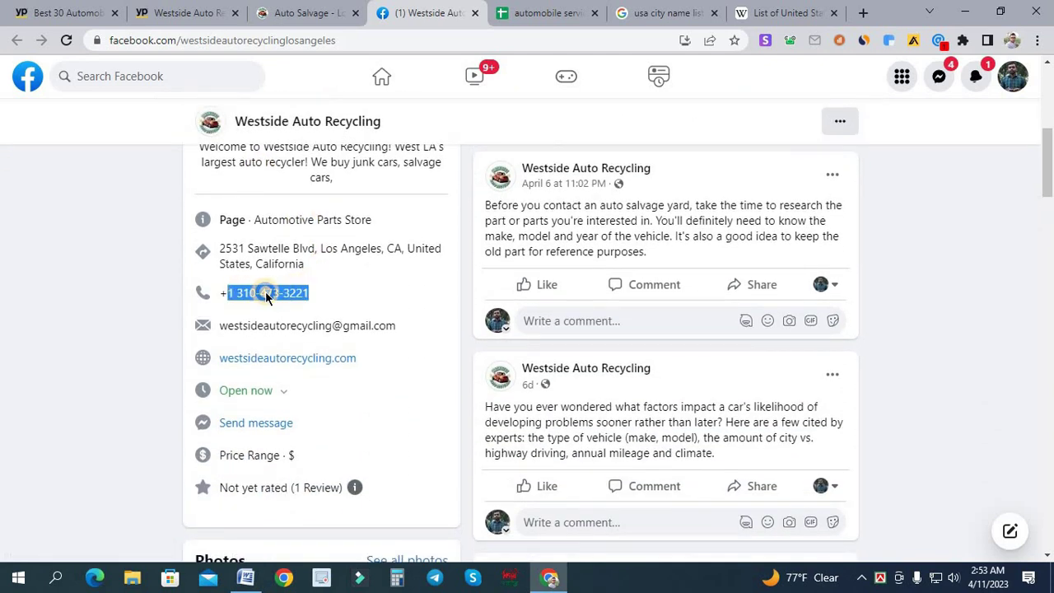
pyautogui.rightClick(278, 298)
pyautogui.click(289, 300)
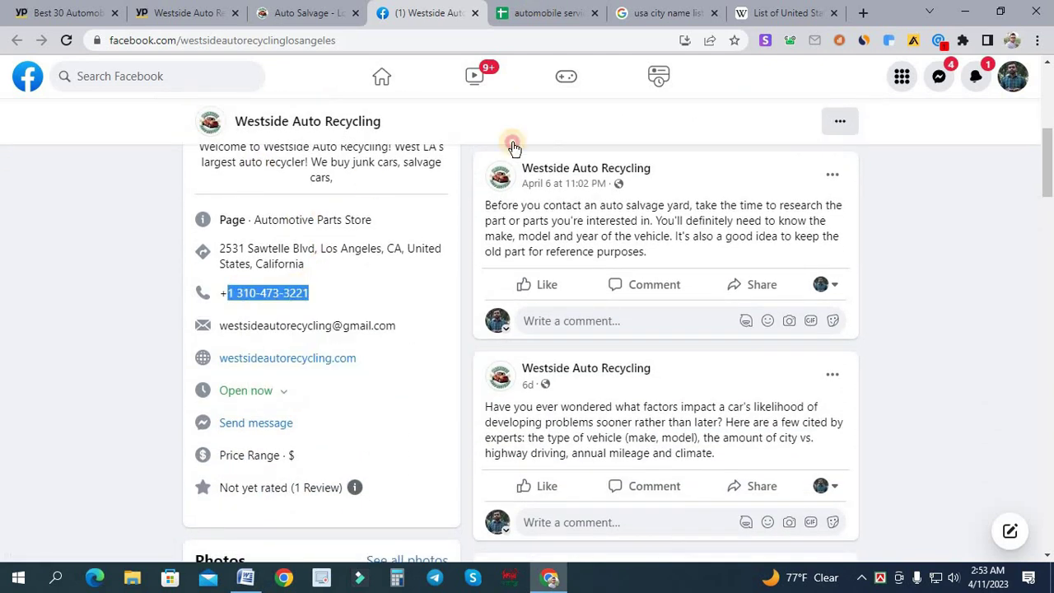
pyautogui.hotkey('ctrl', 'Tab')
pyautogui.rightClick(294, 210)
pyautogui.click(365, 309)
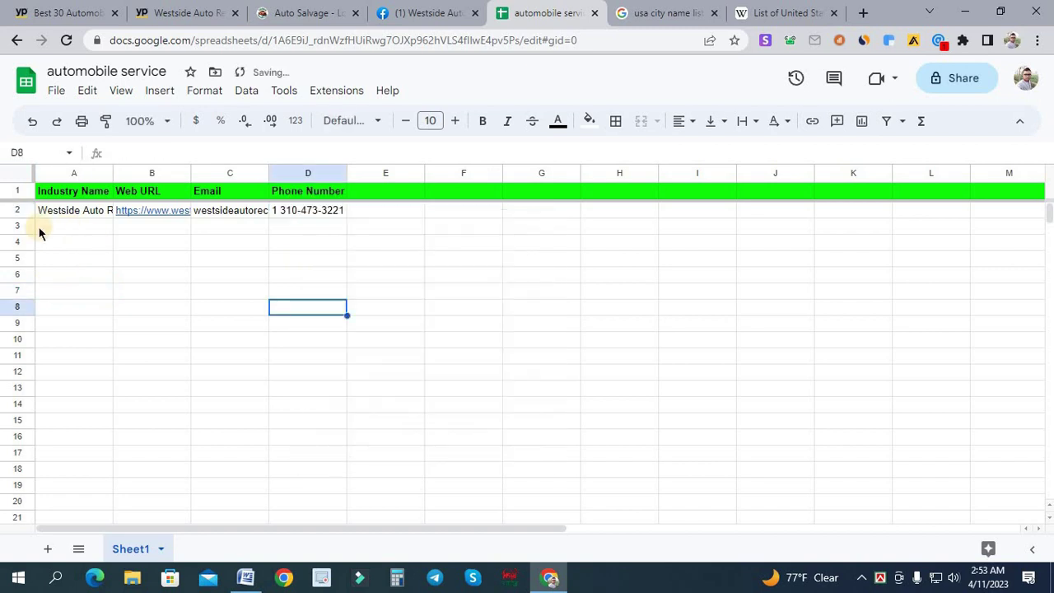
# Close the Westside Auto Recycling listing, website and Facebook page.
pyautogui.click(229, 13)
pyautogui.click(235, 13)
pyautogui.click(238, 13)
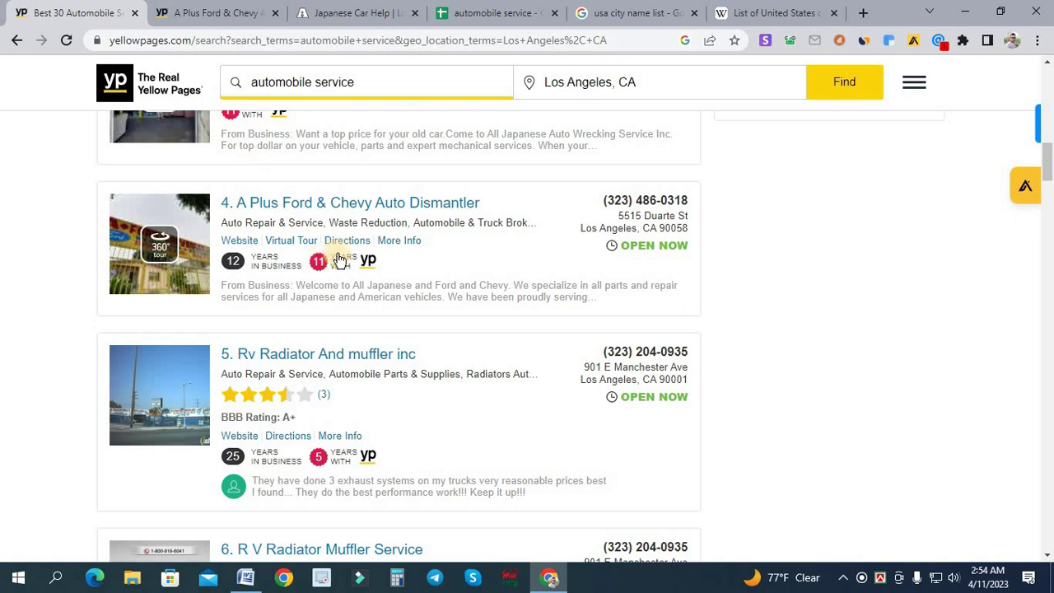
# Open the Rv Radiator And muffler inc listing in a new tab and close the A Plus Ford & Chevy listing and its website.
pyautogui.scroll(-3, 340, 261)
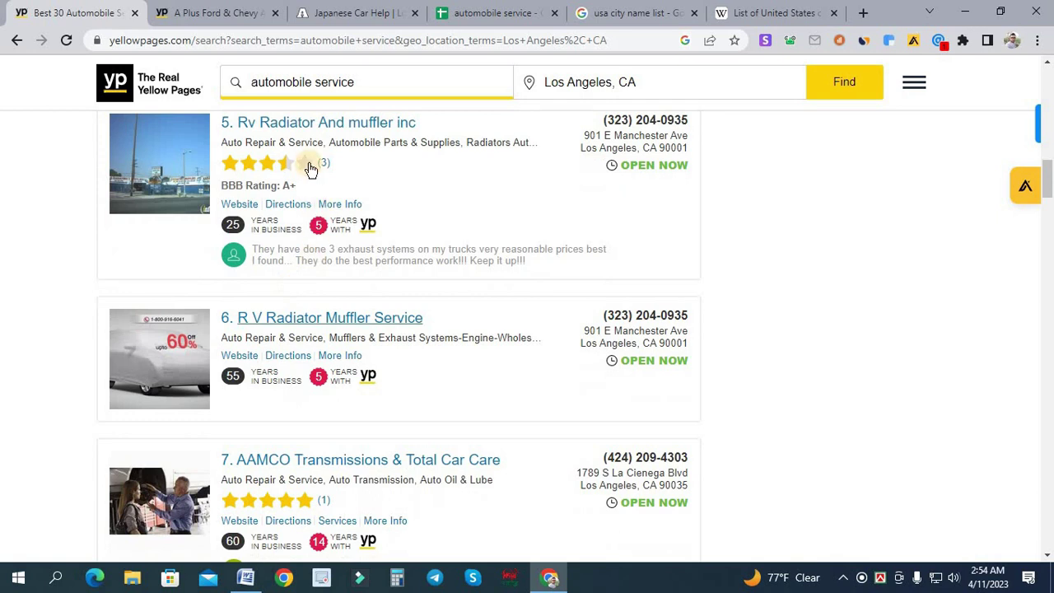
pyautogui.scroll(1, 244, 257)
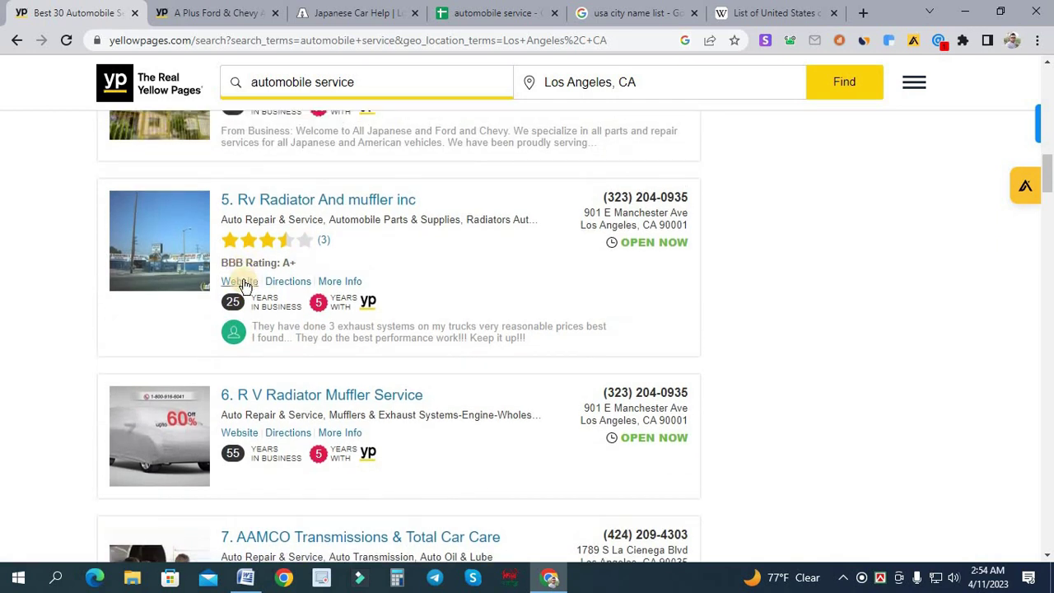
pyautogui.rightClick(303, 202)
pyautogui.click(336, 216)
pyautogui.click(218, 10)
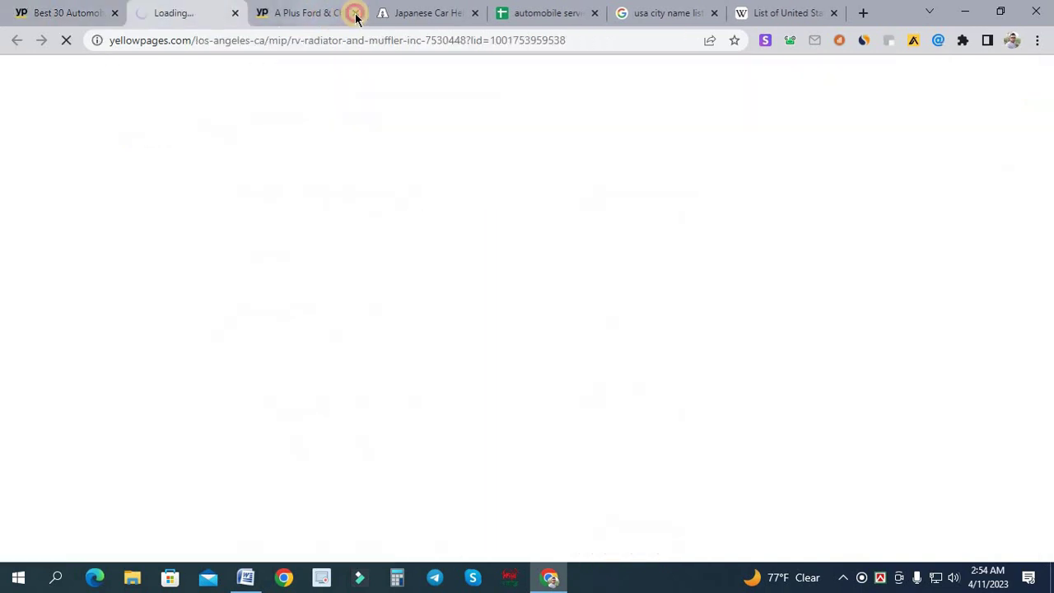
pyautogui.click(355, 13)
pyautogui.click(355, 13)
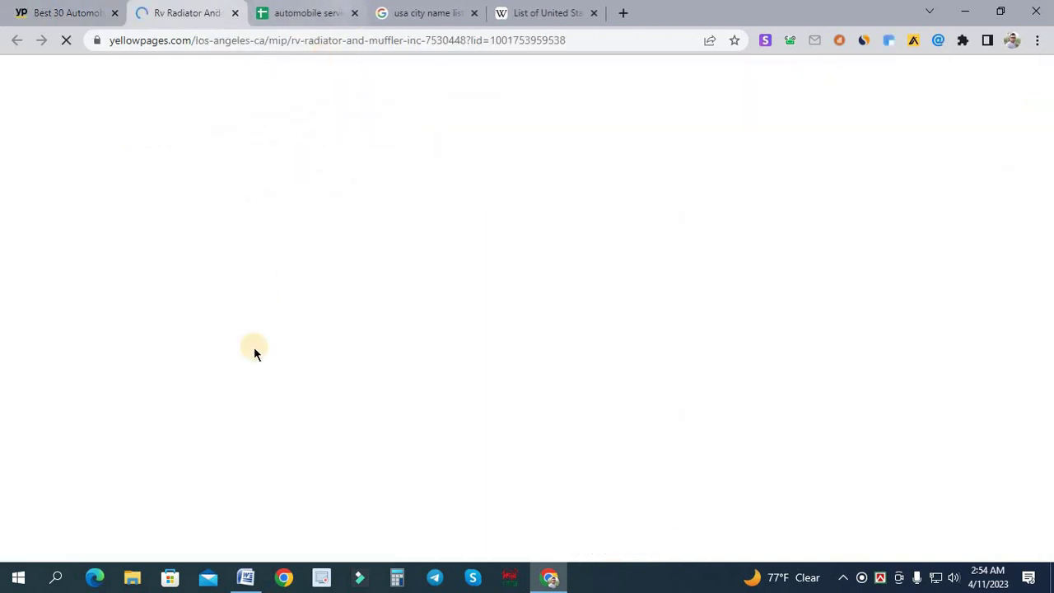
# Check the lead sheet, then open the company website from the Rv Radiator And muffler inc listing.
pyautogui.hotkey('ctrl', 'Tab')
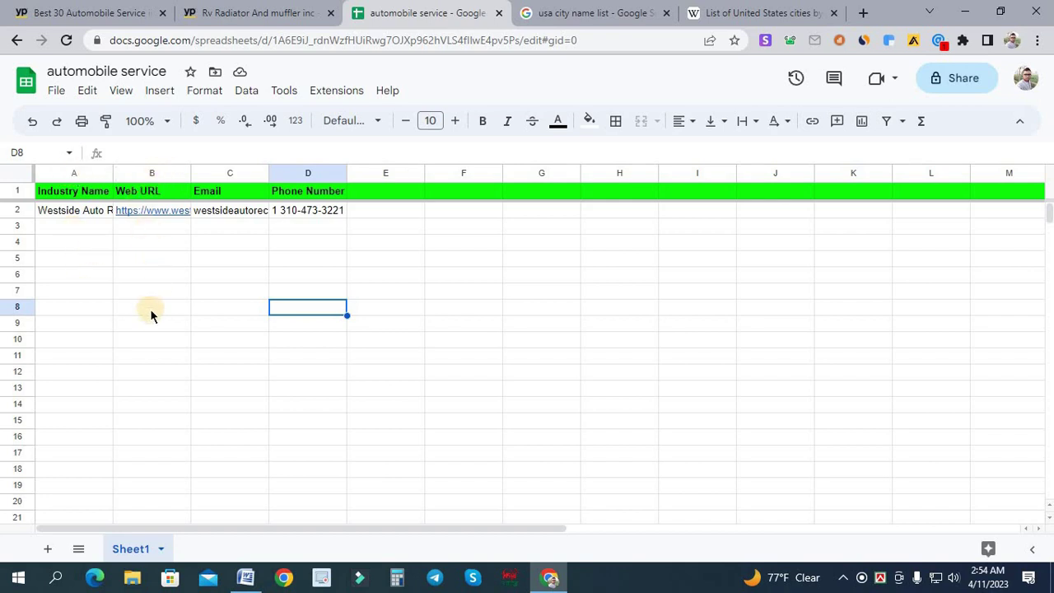
pyautogui.click(268, 7)
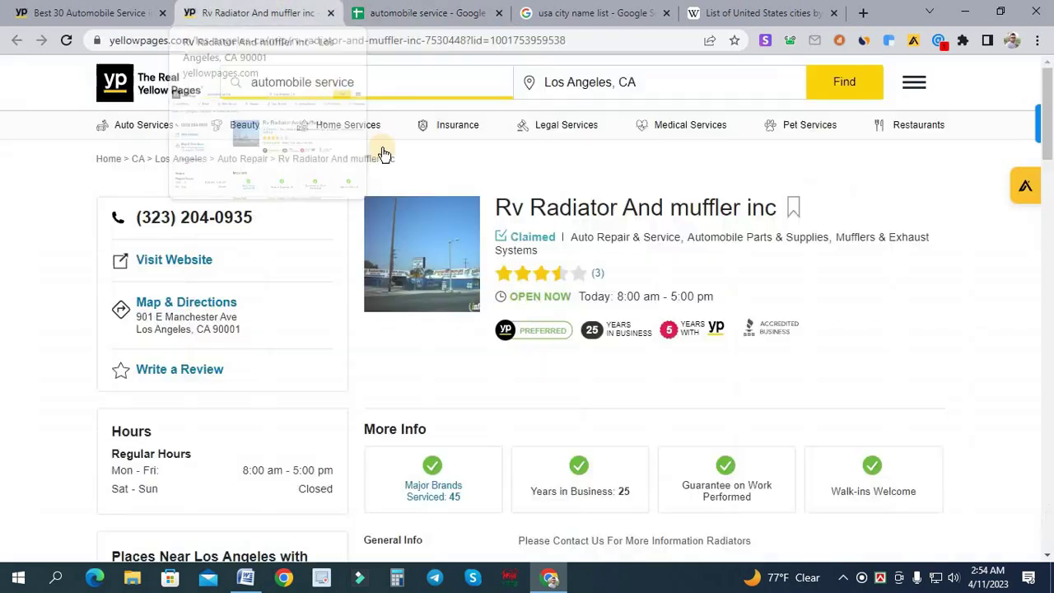
pyautogui.click(183, 261)
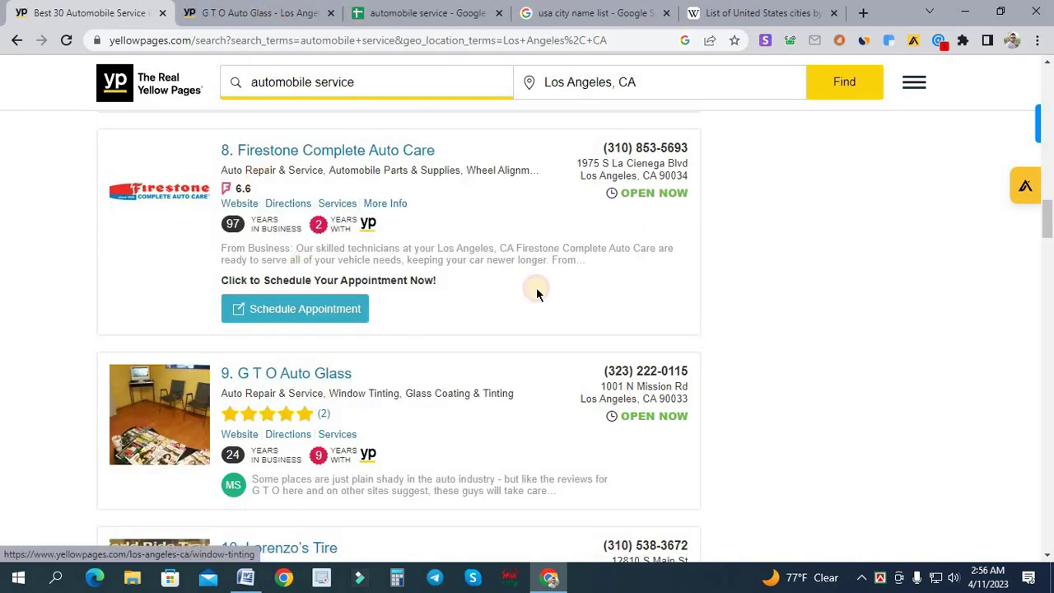
# Open the company website from the G T O Auto Glass Yellow Pages listing.
pyautogui.hotkey('ctrl', 'Tab')
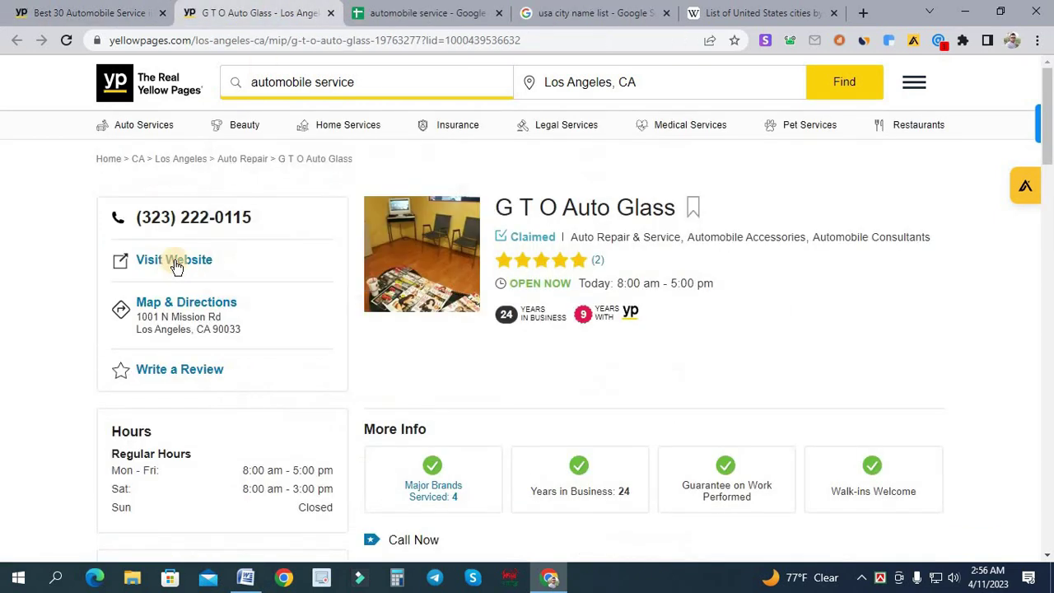
pyautogui.click(174, 259)
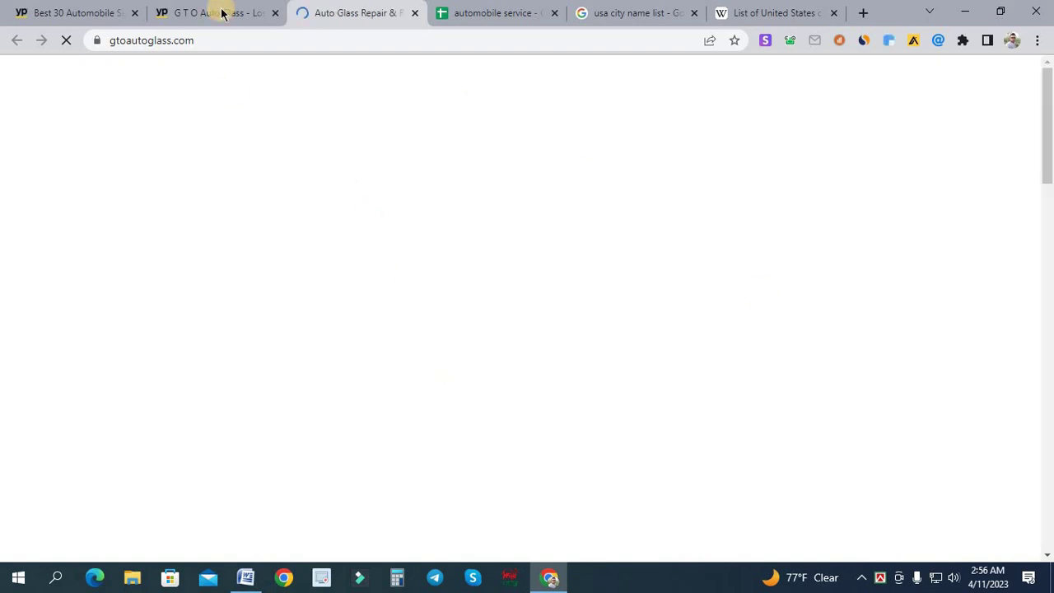
pyautogui.hotkey('ctrl', 'shift', 'Tab')
pyautogui.hotkey('ctrl', 'Tab')
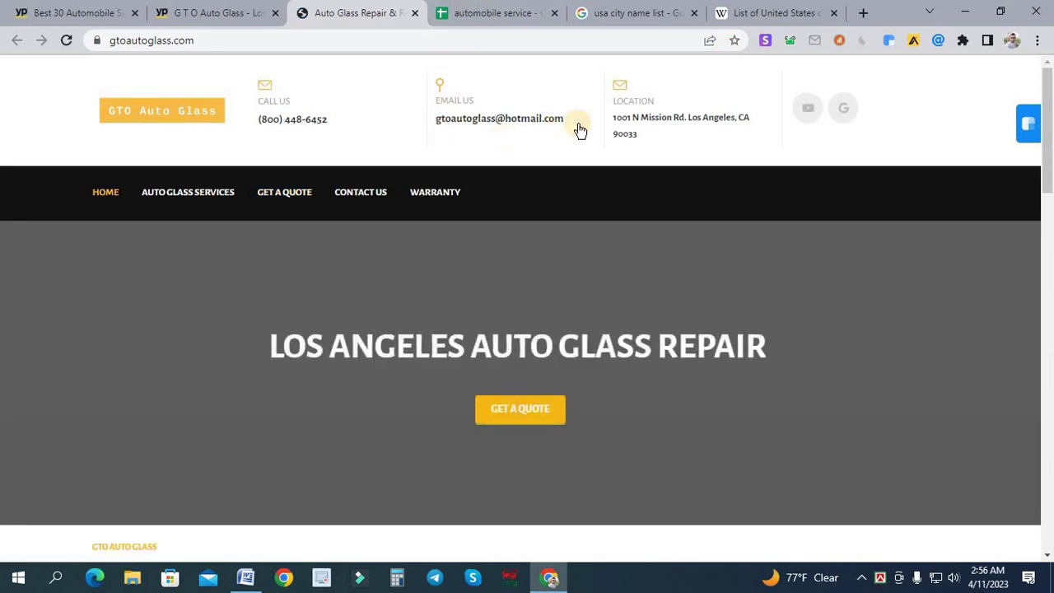
# Copy the G T O Auto Glass website's email address with Email Hunter into the Email column of row 3.
pyautogui.moveTo(563, 122); pyautogui.dragTo(467, 127)
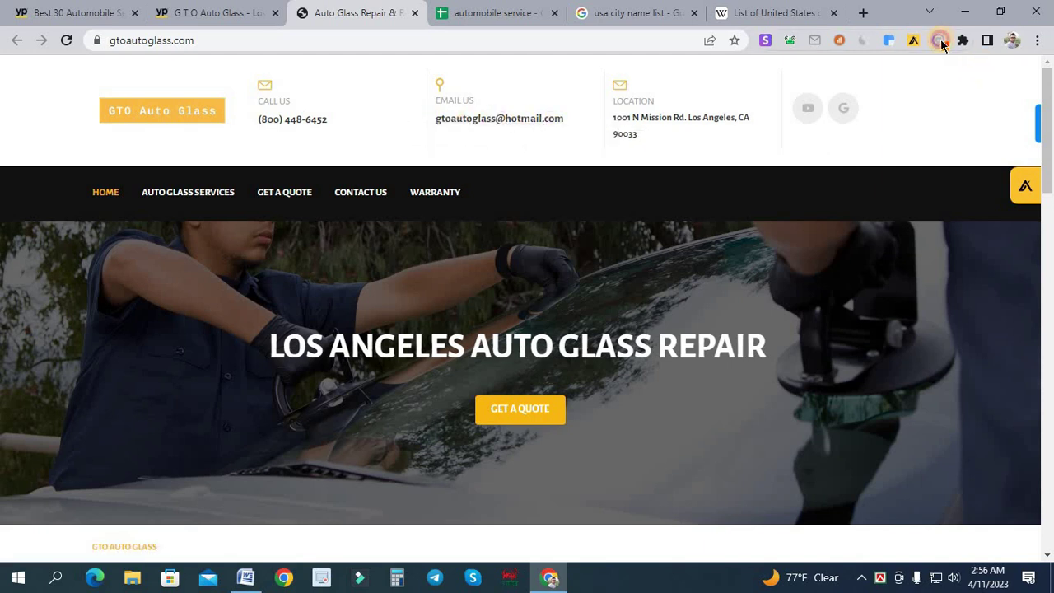
pyautogui.click(938, 39)
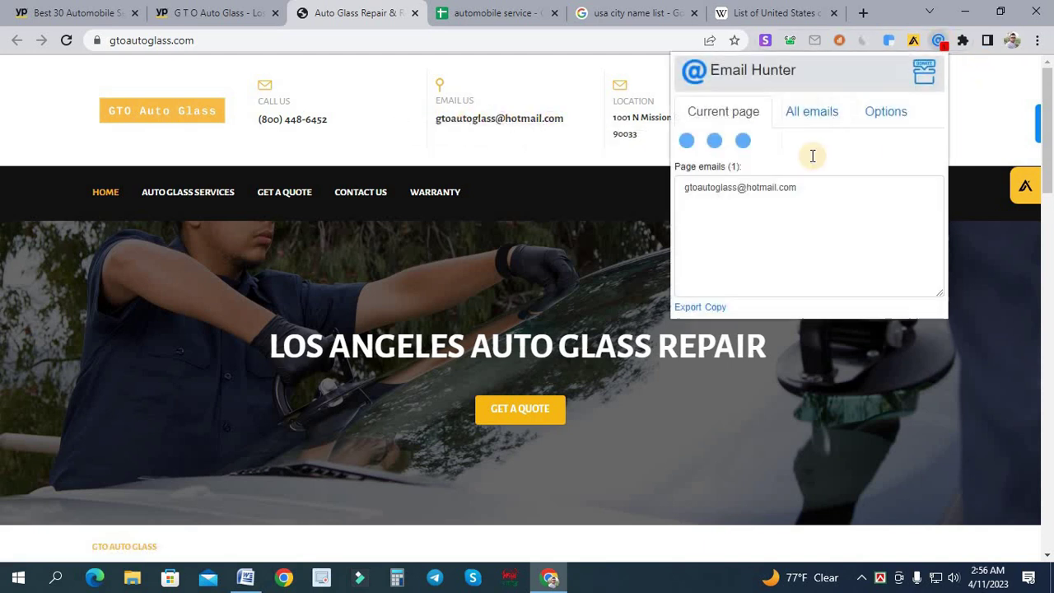
pyautogui.click(715, 279)
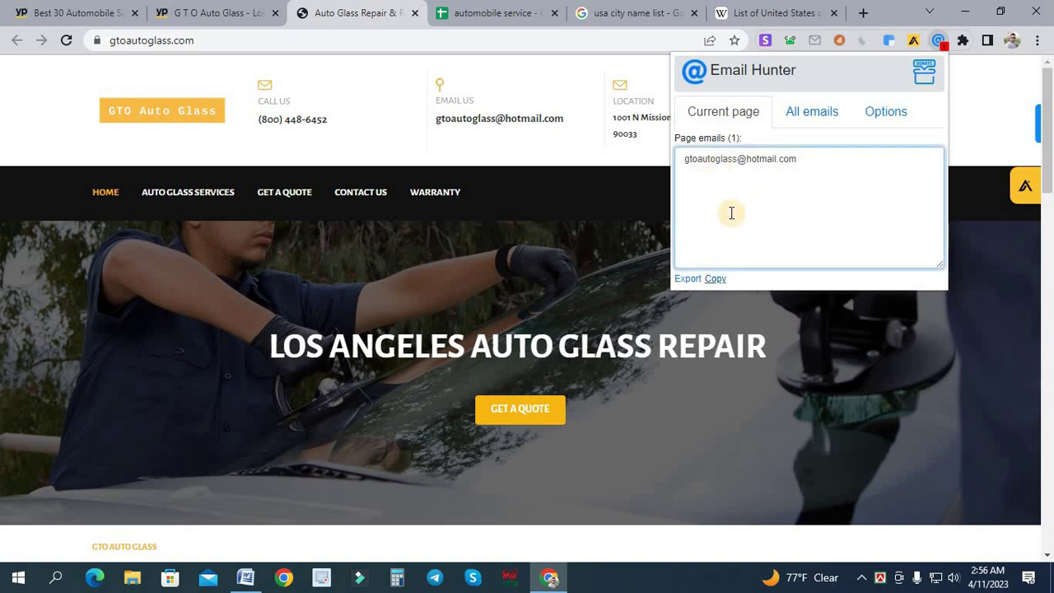
pyautogui.hotkey('ctrl', 'Tab')
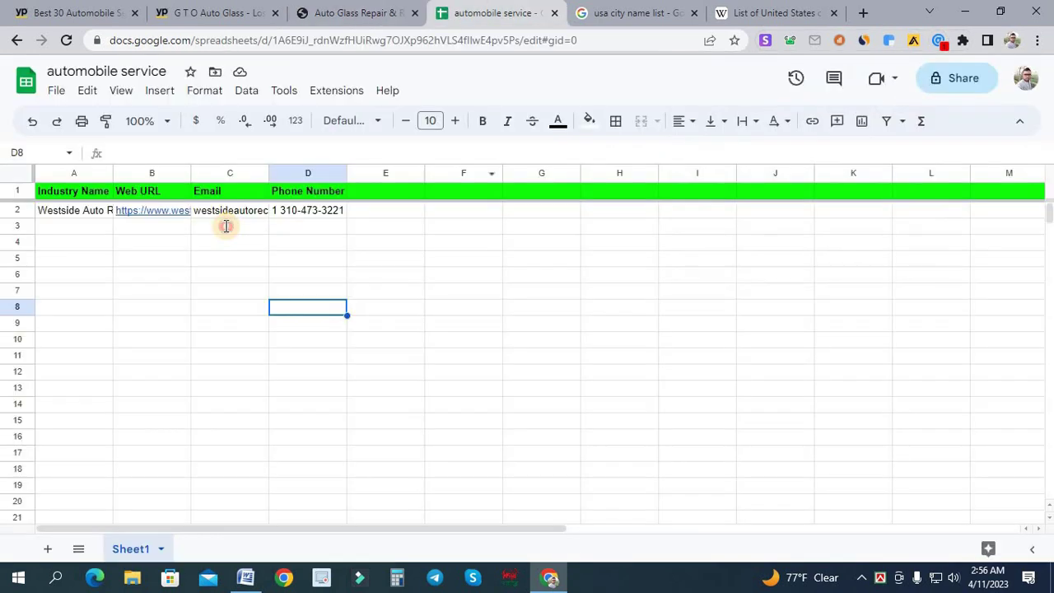
pyautogui.doubleClick(228, 226)
pyautogui.hotkey('ctrl', 'v')
pyautogui.press('Return')
# Look through the G T O Auto Glass listing and website down to the footer for the company's phone number.
pyautogui.hotkey('ctrl', 'shift', 'Tab')
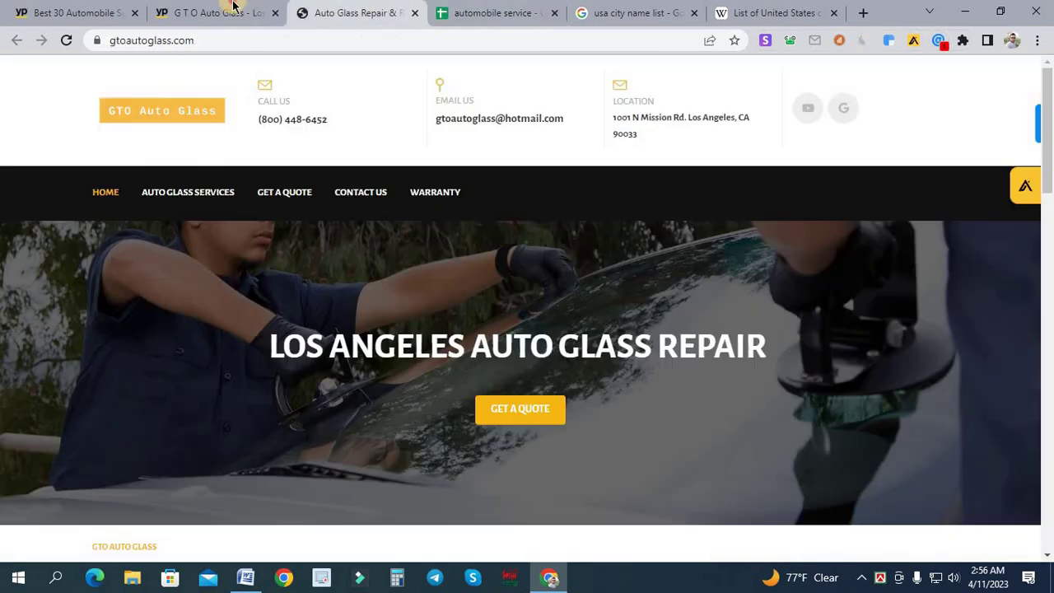
pyautogui.hotkey('ctrl', 'shift', 'Tab')
pyautogui.hotkey('ctrl', 'Tab')
pyautogui.hotkey('ctrl', 'shift', 'Tab')
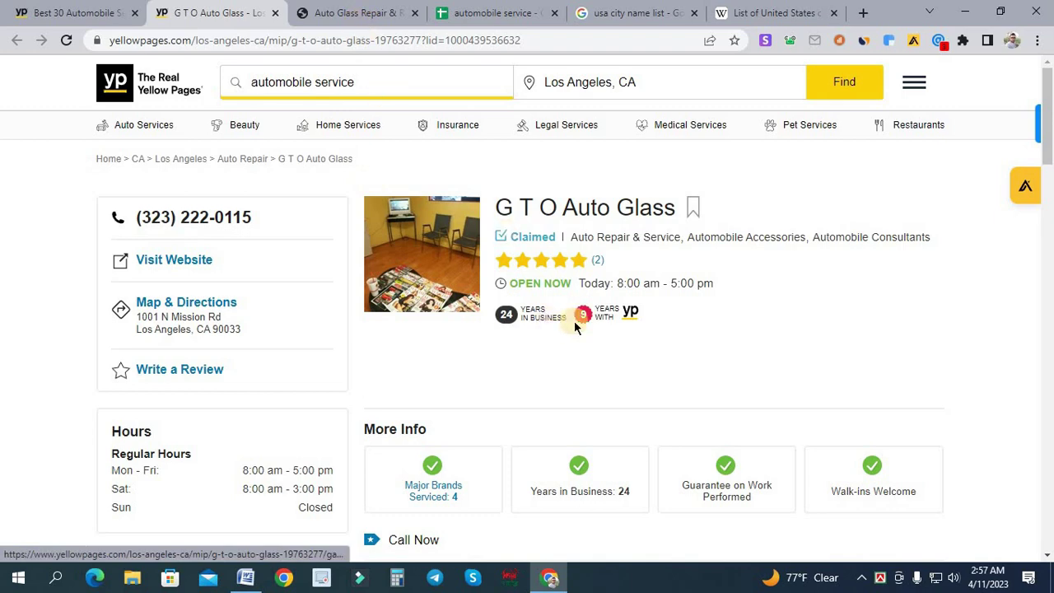
pyautogui.hotkey('ctrl', 'Tab')
pyautogui.scroll(-10, 608, 365)
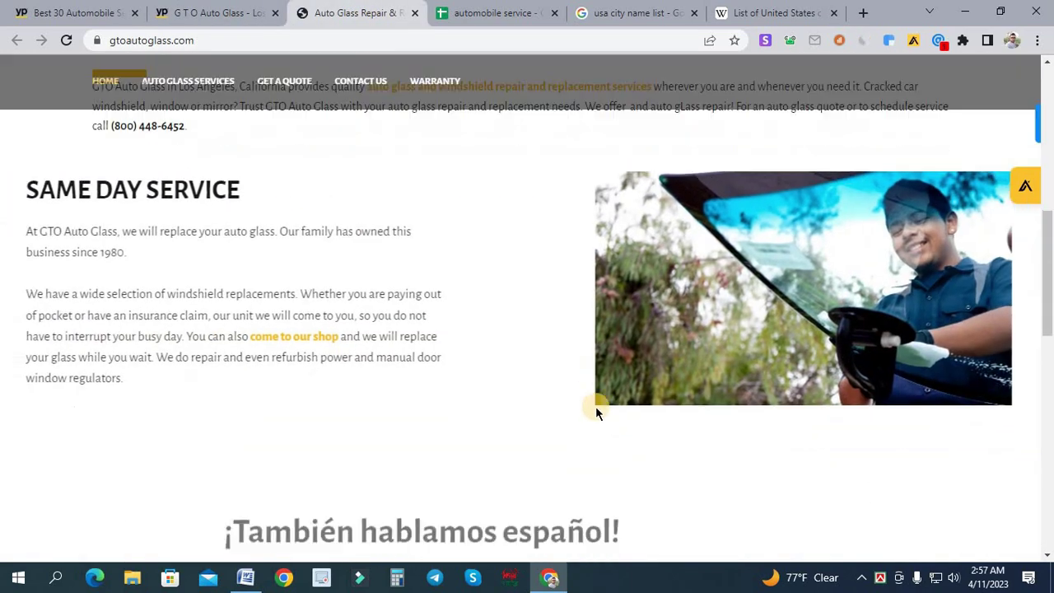
pyautogui.scroll(-8, 601, 414)
pyautogui.scroll(10, 536, 443)
pyautogui.scroll(-12, 501, 458)
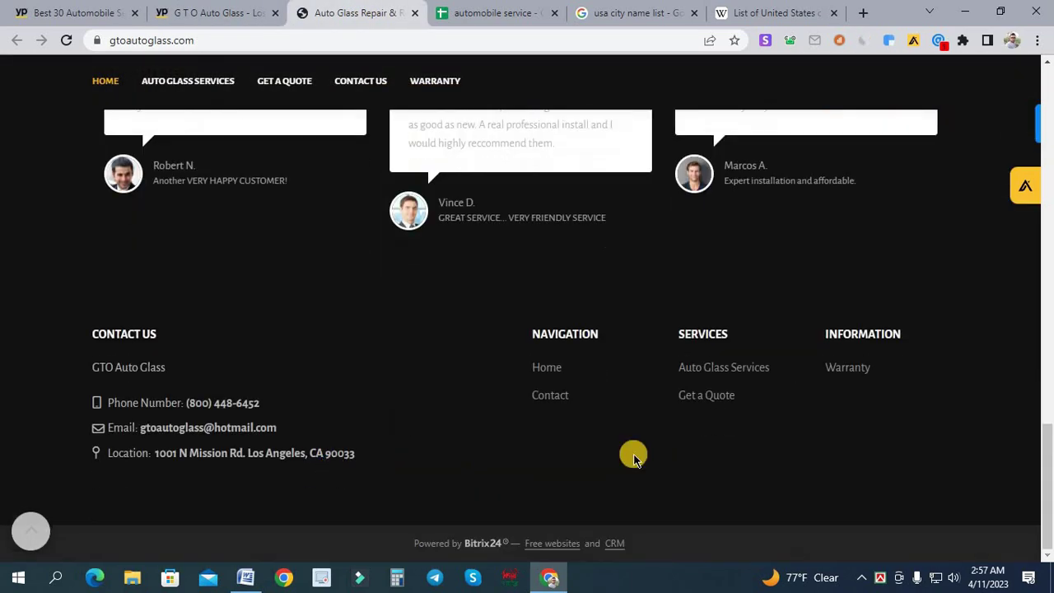
# Copy the phone number from the G T O Auto Glass website footer into the Phone Number column of row 3.
pyautogui.moveTo(263, 402); pyautogui.dragTo(190, 405)
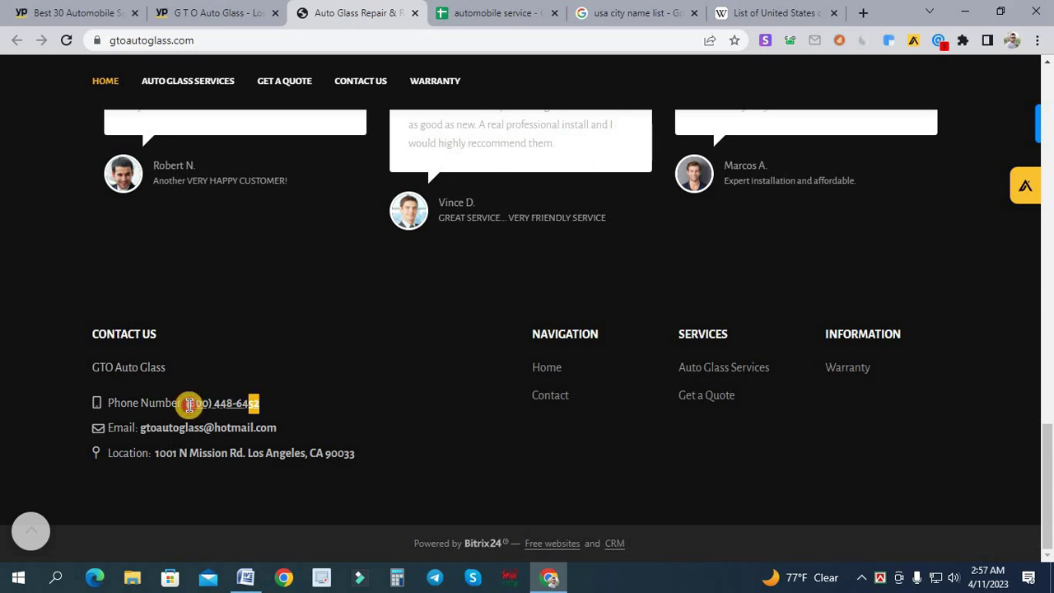
pyautogui.rightClick(206, 403)
pyautogui.click(243, 265)
pyautogui.click(500, 10)
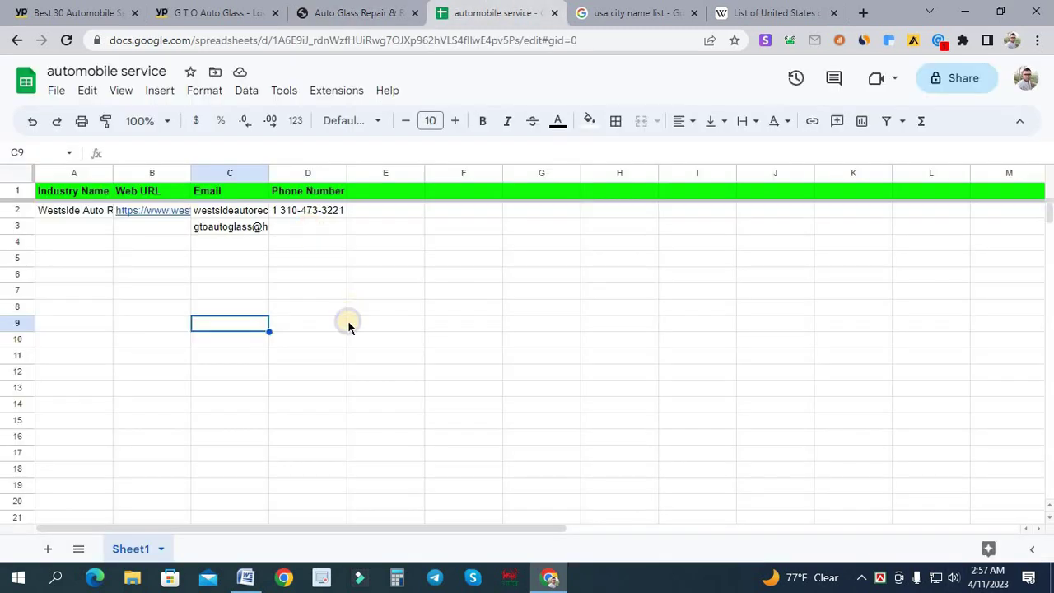
pyautogui.rightClick(309, 227)
pyautogui.click(346, 287)
pyautogui.click(339, 337)
pyautogui.click(359, 13)
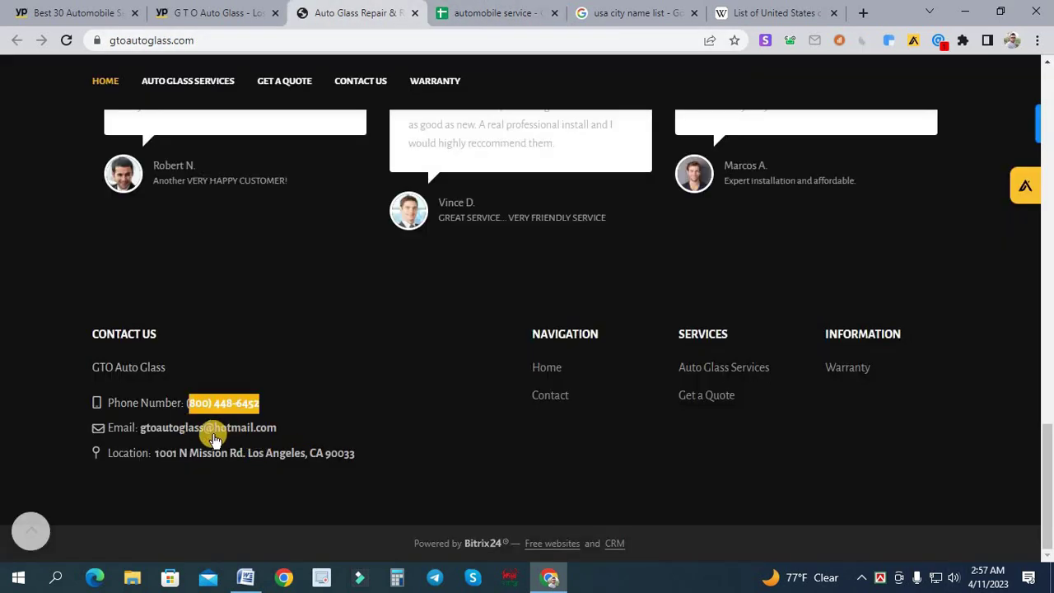
pyautogui.click(574, 87)
pyautogui.click(709, 40)
pyautogui.click(151, 244)
pyautogui.hotkey('ctrl', 'Tab')
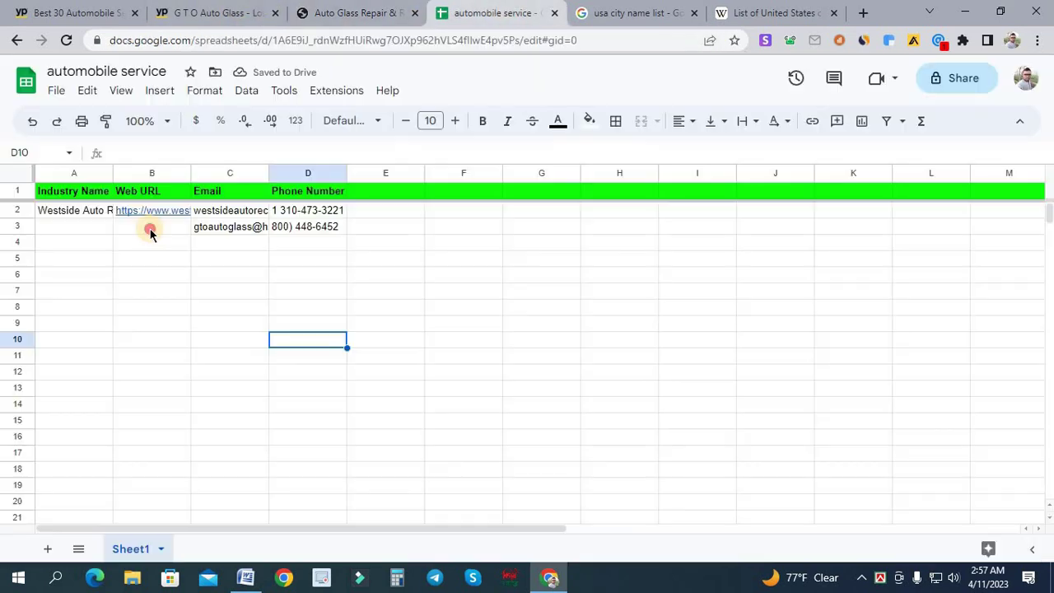
pyautogui.click(151, 226)
pyautogui.rightClick(148, 227)
pyautogui.click(184, 346)
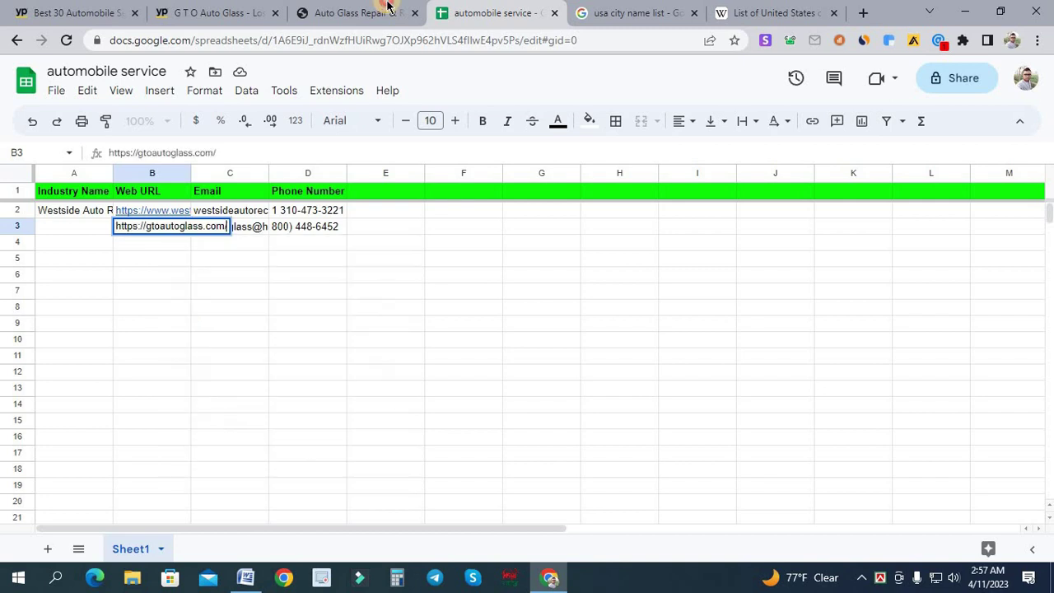
pyautogui.click(156, 339)
# Copy the company name GTO Auto Glass from the website footer into the Industry Name column of row 3.
pyautogui.hotkey('ctrl', 'shift', 'Tab')
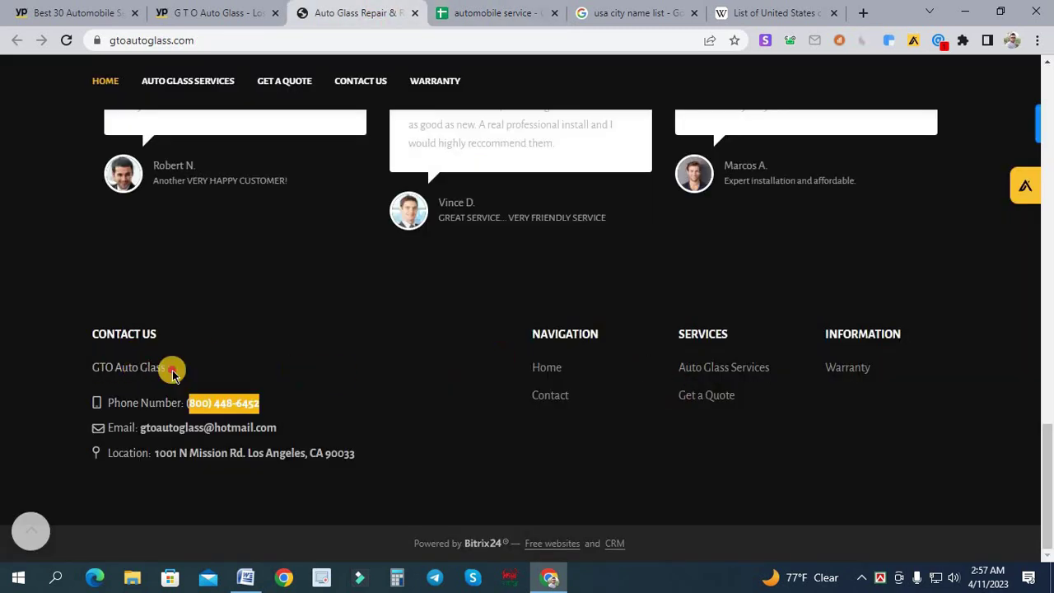
pyautogui.moveTo(92, 368); pyautogui.dragTo(162, 370)
pyautogui.rightClick(132, 366)
pyautogui.click(157, 377)
pyautogui.hotkey('ctrl', 'Tab')
pyautogui.rightClick(75, 227)
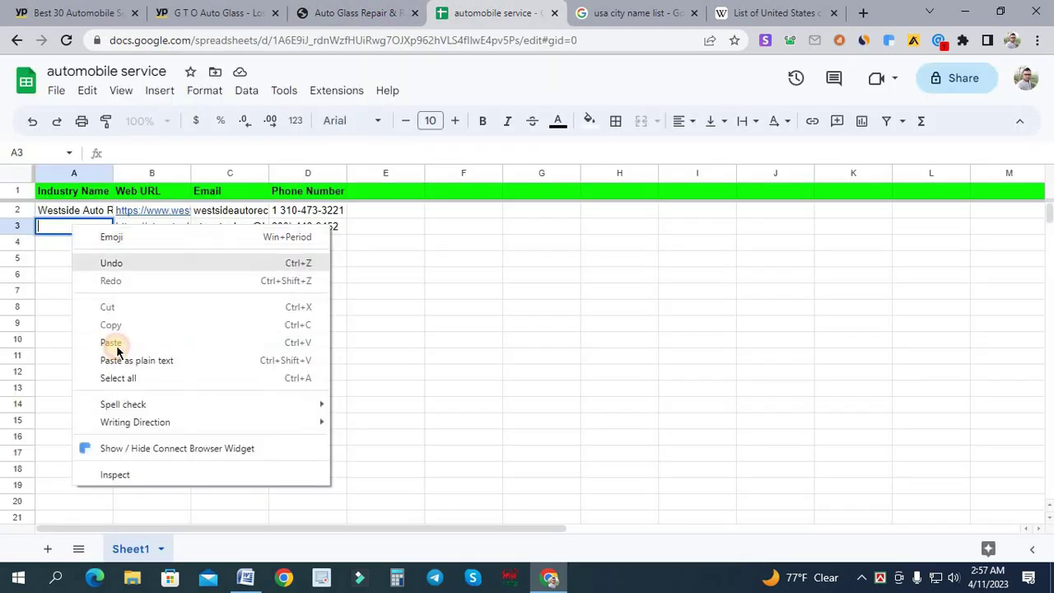
pyautogui.click(109, 343)
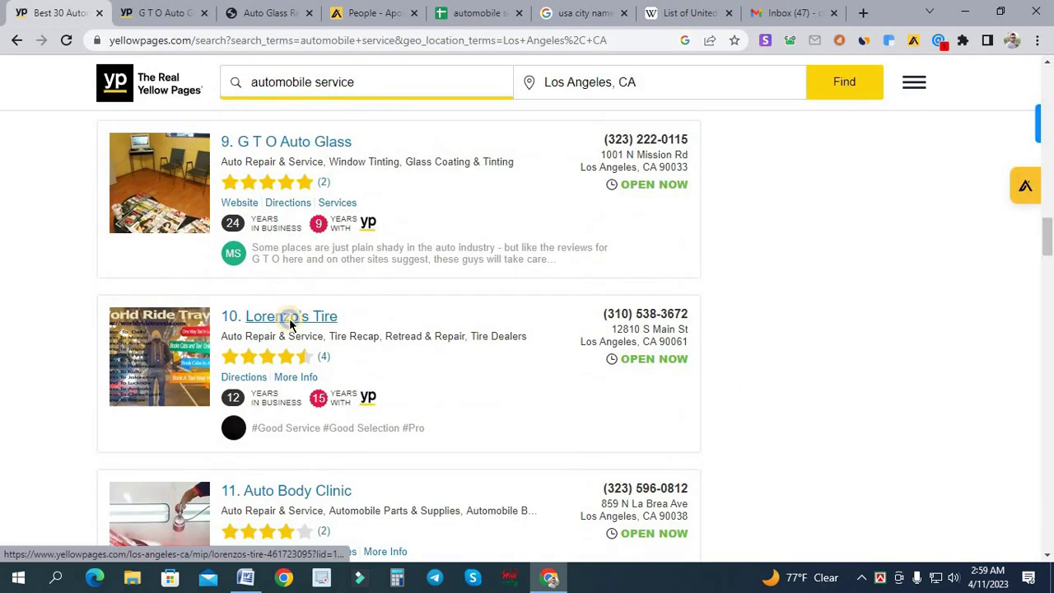
# Open the Lorenzo's Tire listing from the Yellow Pages results in a new tab and switch to it.
pyautogui.rightClick(308, 333)
pyautogui.click(346, 340)
pyautogui.hotkey('ctrl', 'Tab')
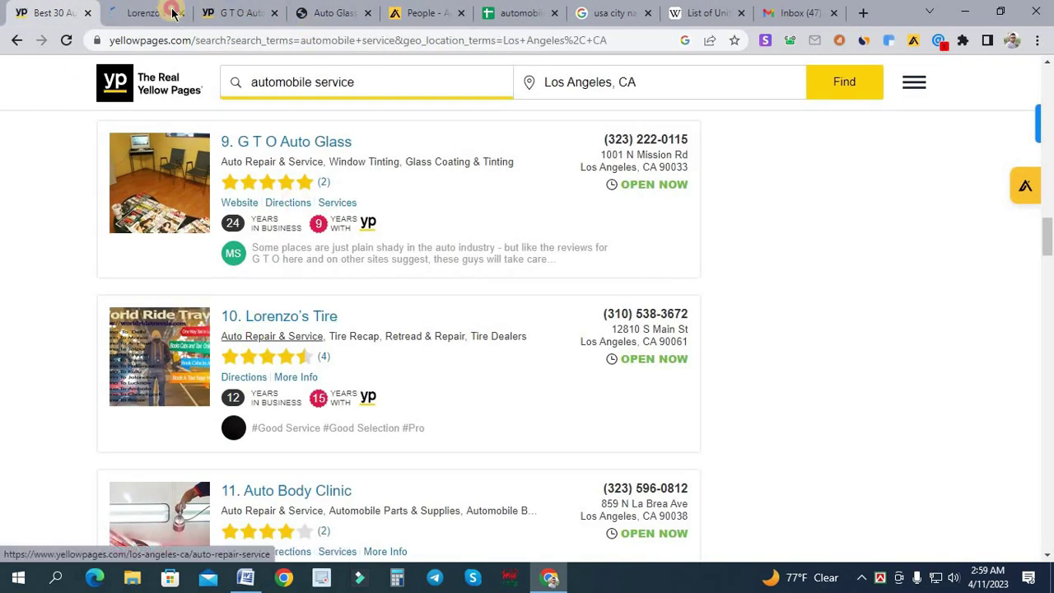
pyautogui.click(169, 12)
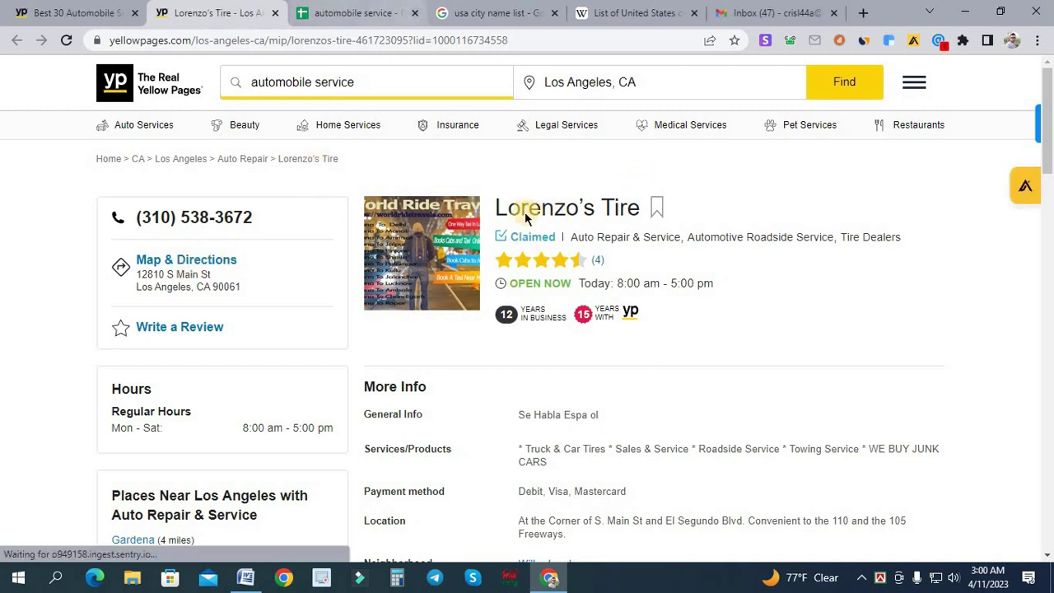
# Search Google for the listing name "Lorenzo's Tire" and look through the results for the company's website.
pyautogui.tripleClick(590, 207)
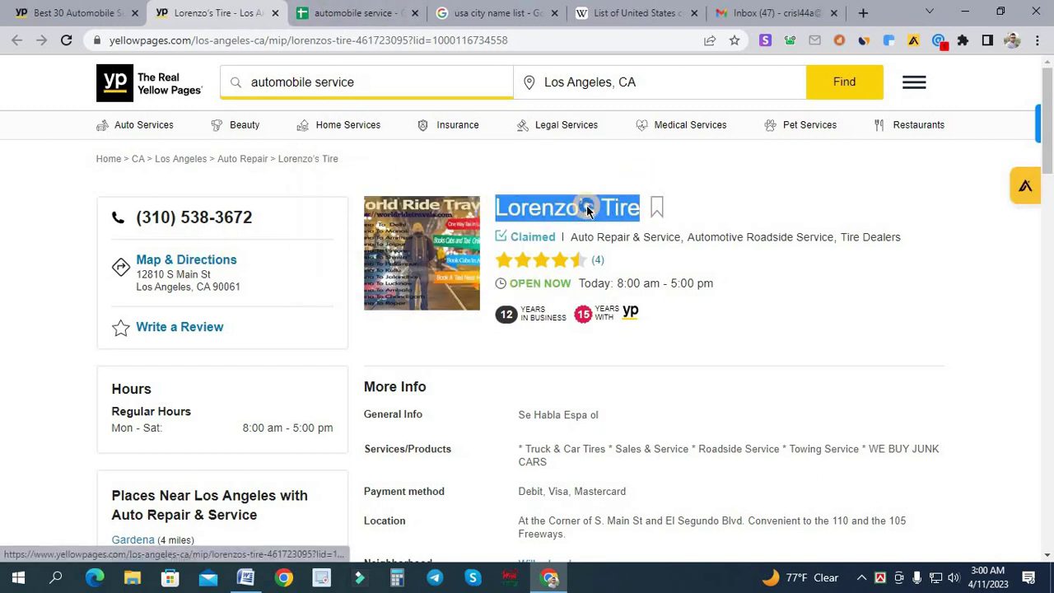
pyautogui.rightClick(628, 255)
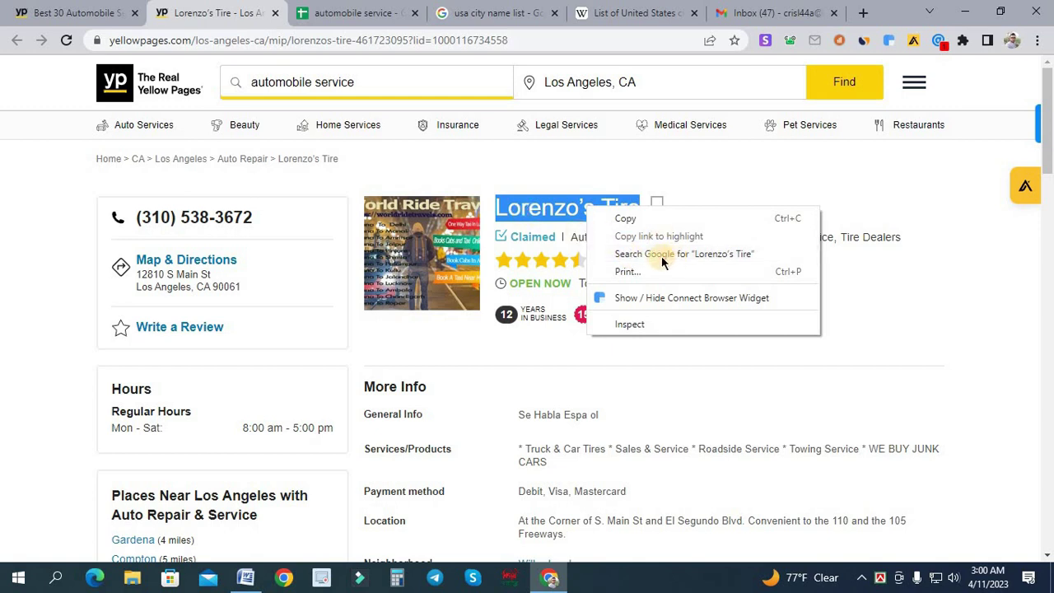
pyautogui.click(672, 254)
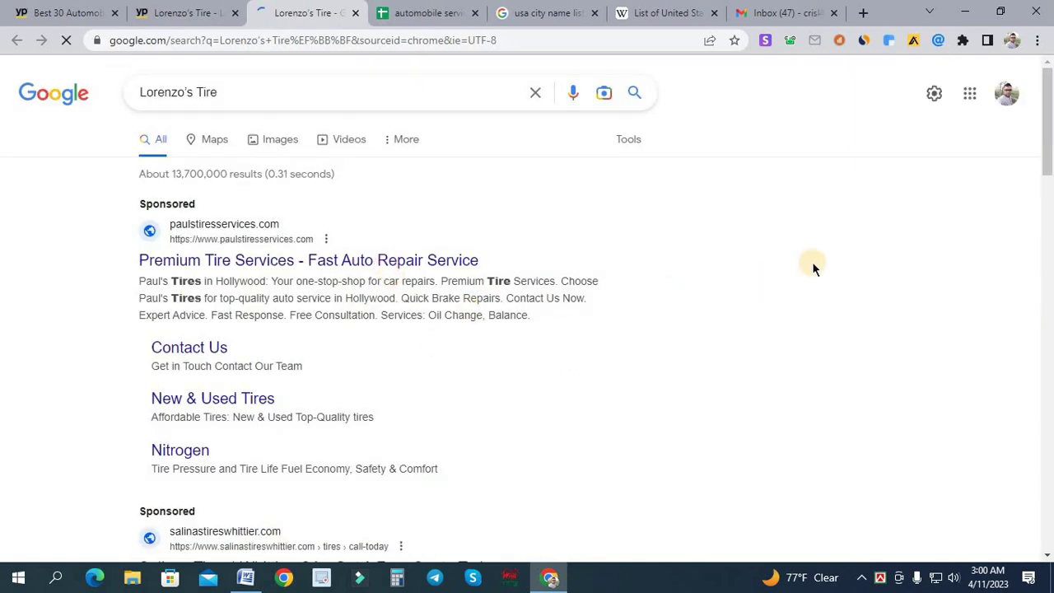
pyautogui.scroll(-8, 813, 263)
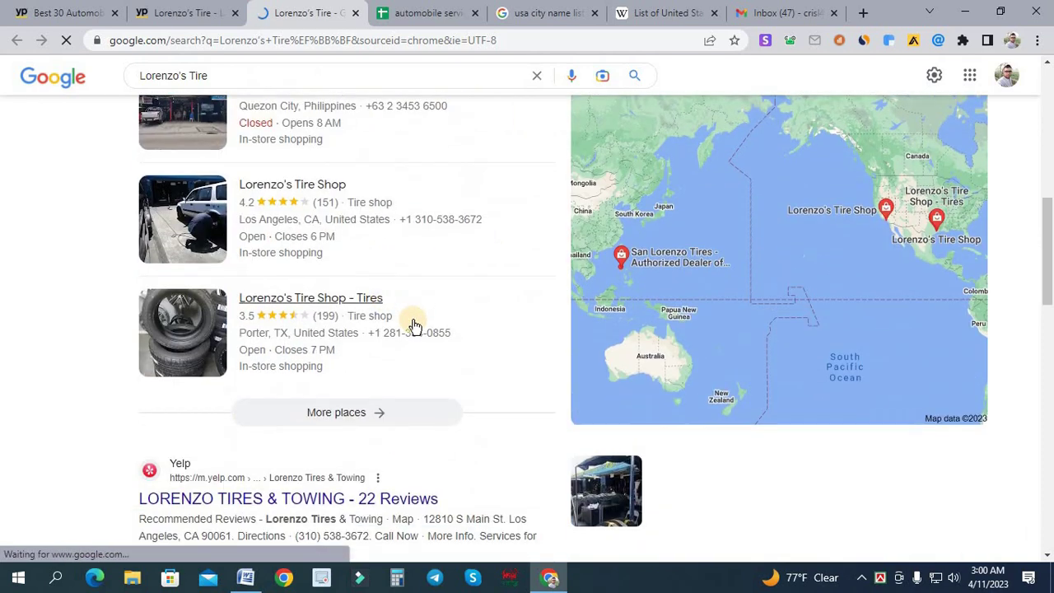
pyautogui.scroll(3, 362, 337)
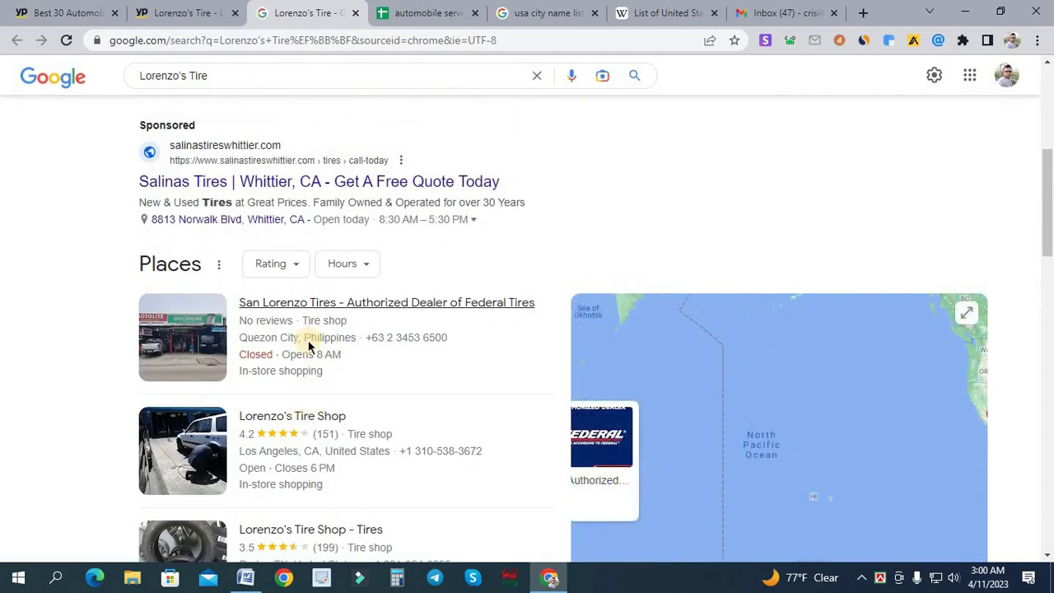
# Return to the Yellow Pages results and open the Auto Body Clinic listing in a new tab.
pyautogui.hotkey('ctrl', '1')
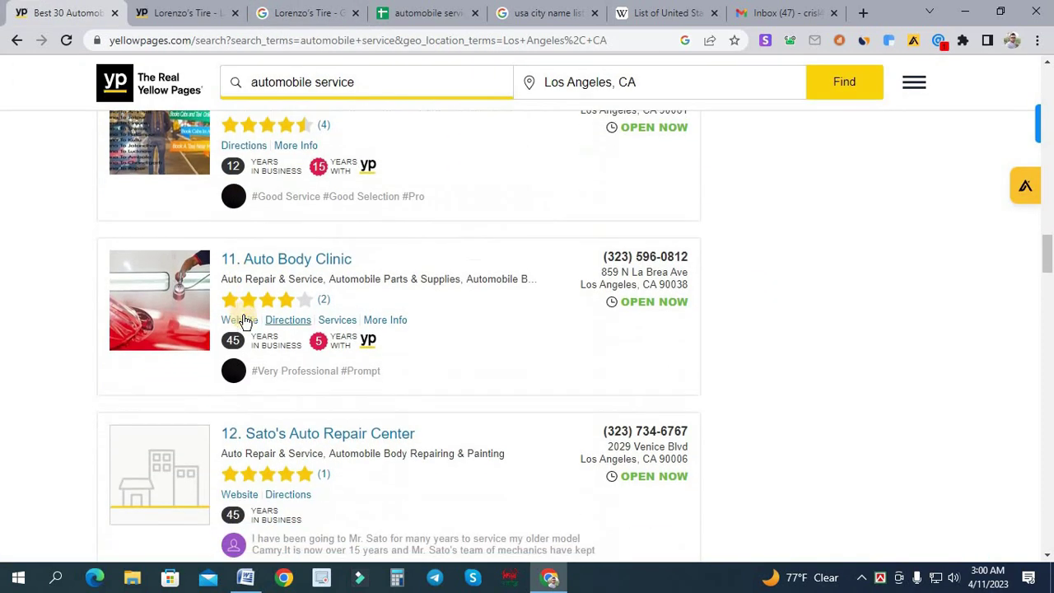
pyautogui.click(294, 262)
pyautogui.rightClick(291, 258)
pyautogui.click(328, 266)
pyautogui.click(187, 17)
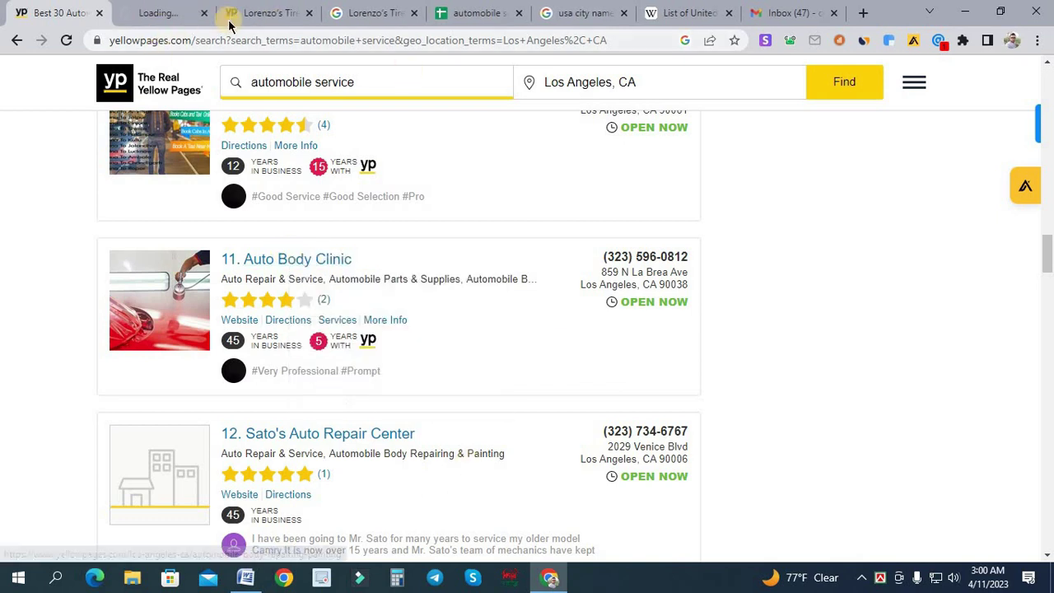